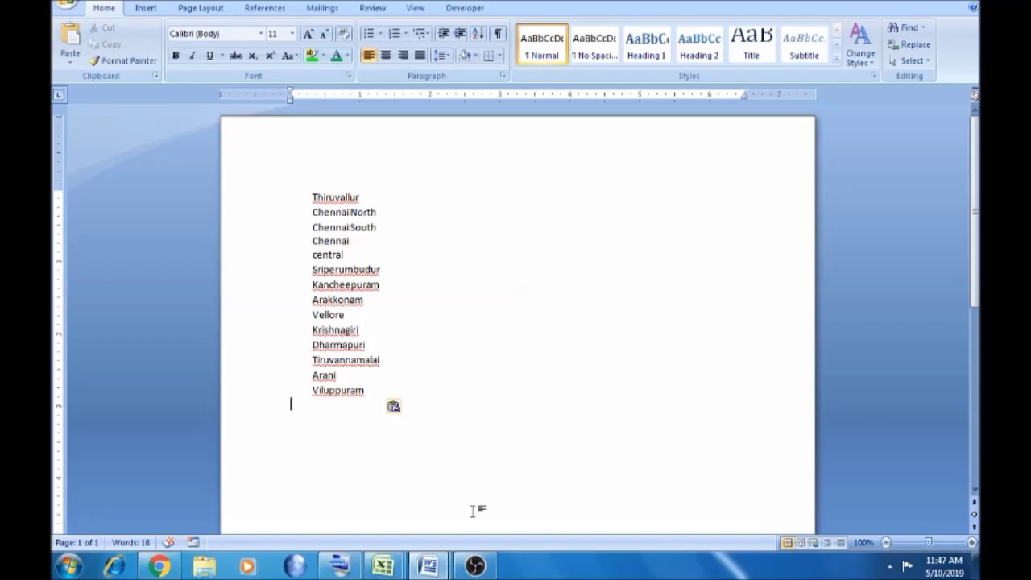
Step: Try the four-diamond bullet on the Viluppuram entry and undo it
click(350, 212)
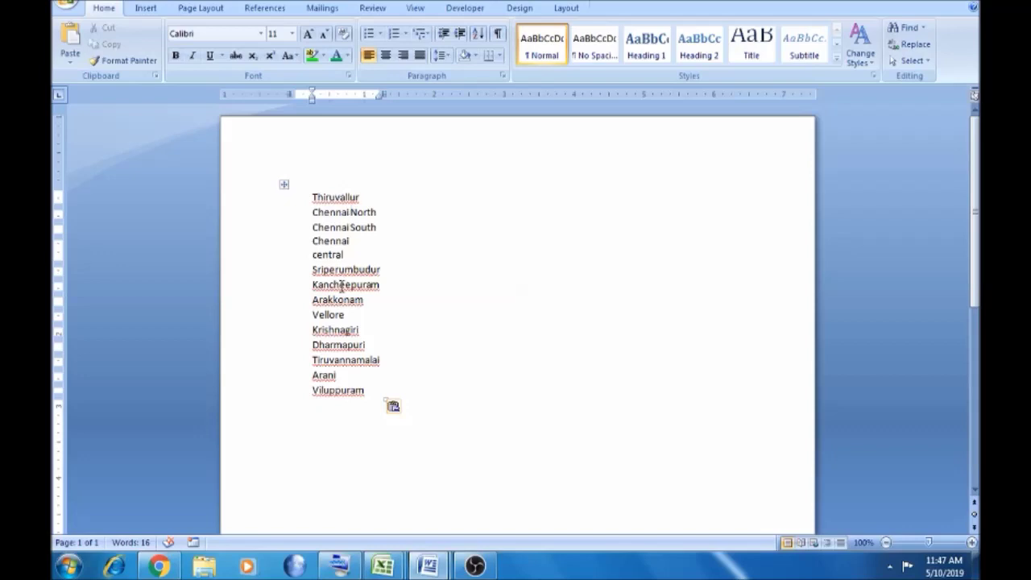
click(334, 383)
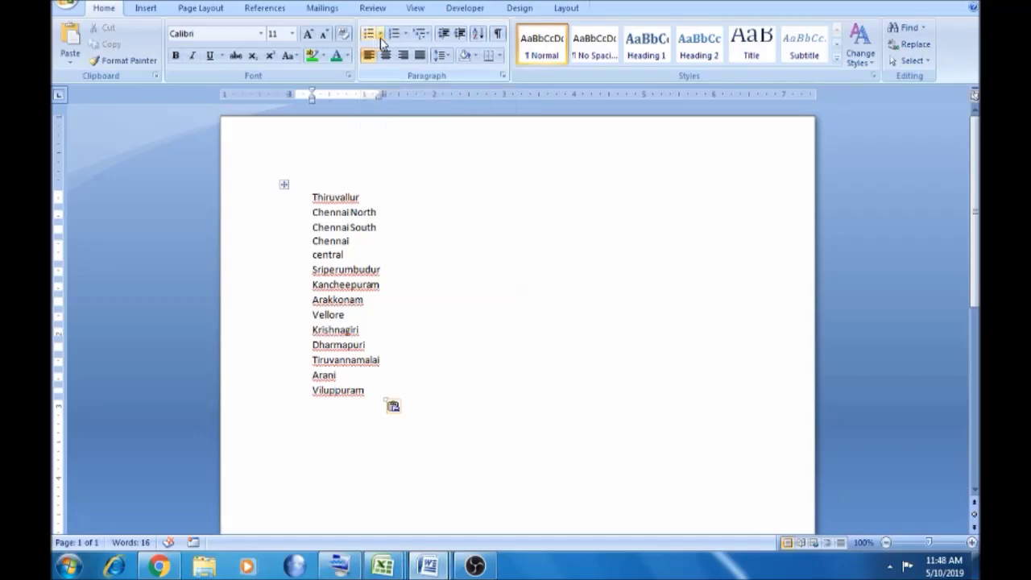
click(380, 36)
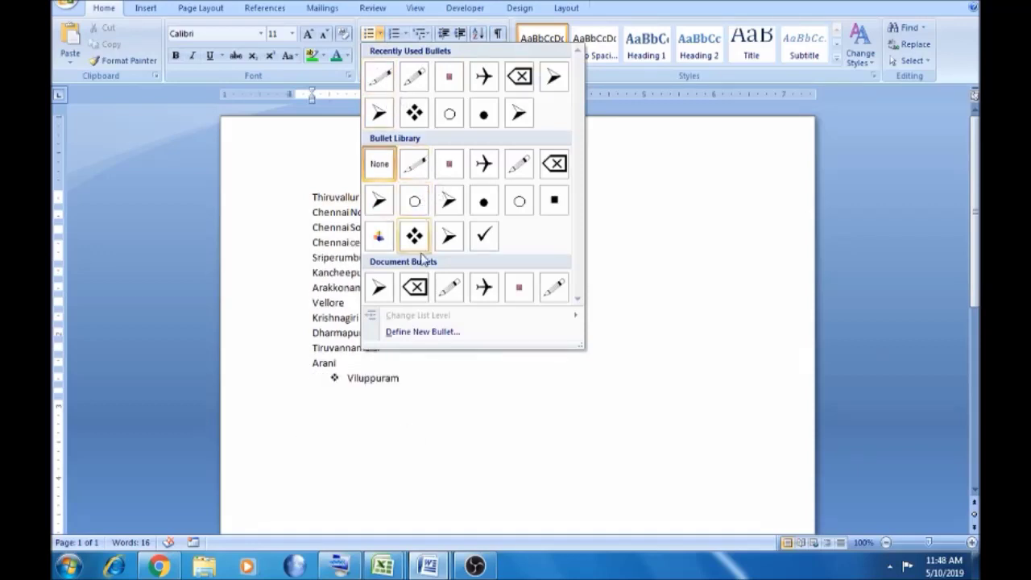
click(414, 114)
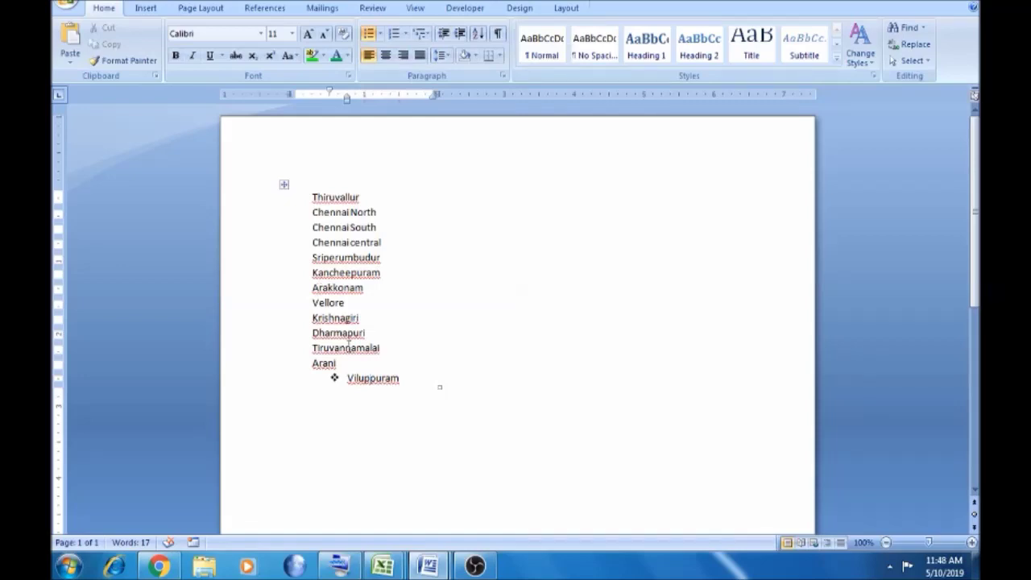
key(ctrl+z)
Step: Apply check mark bullets to all the place names from Thiruvallur to Viluppuram
key(shift+Up)
key(shift+Up)
key(shift+Up)
key(shift+Up)
key(shift+Up)
key(shift+Up)
key(shift+Up)
key(shift+Up)
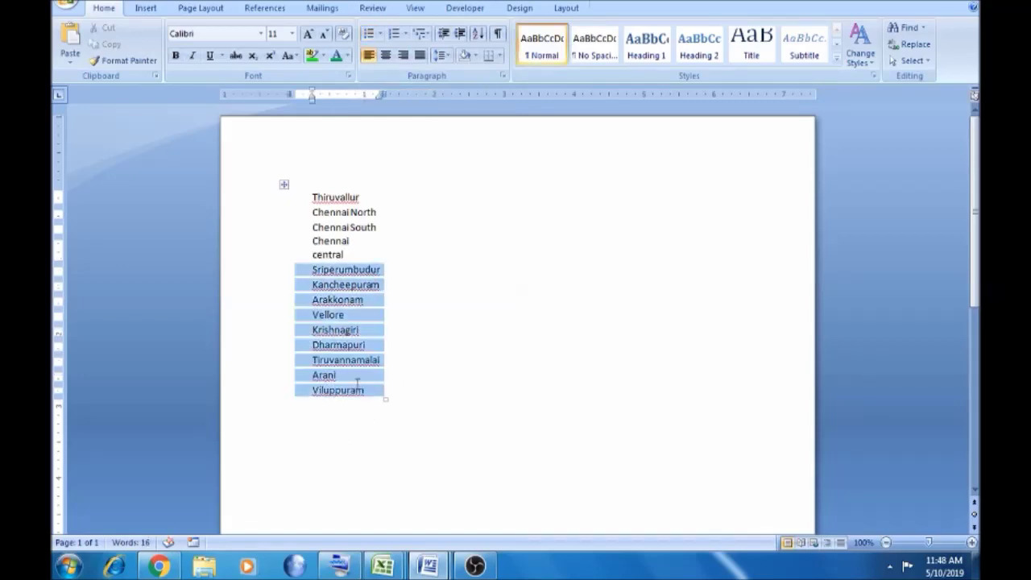
key(shift+Up)
key(shift+Up)
key(shift+Up)
key(shift+Up)
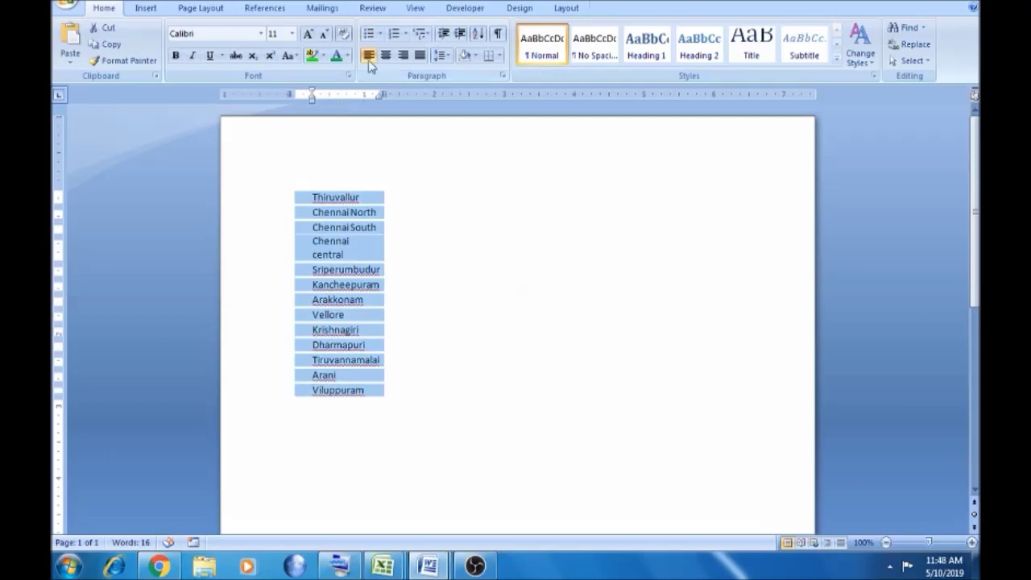
click(380, 34)
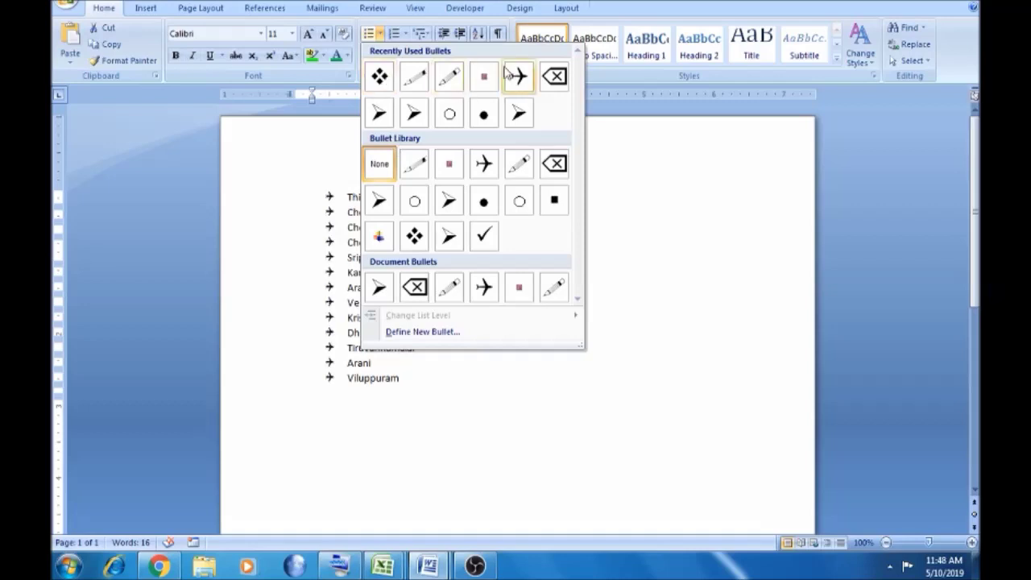
click(483, 238)
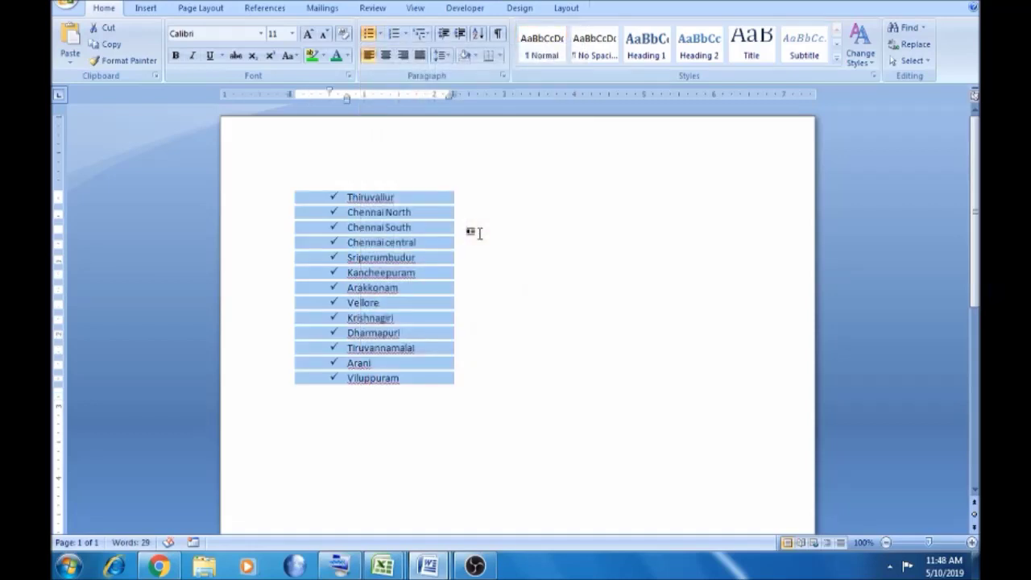
Step: Add Salem as a new list item after Viluppuram and Covai as a new item after Arakkonam
click(413, 380)
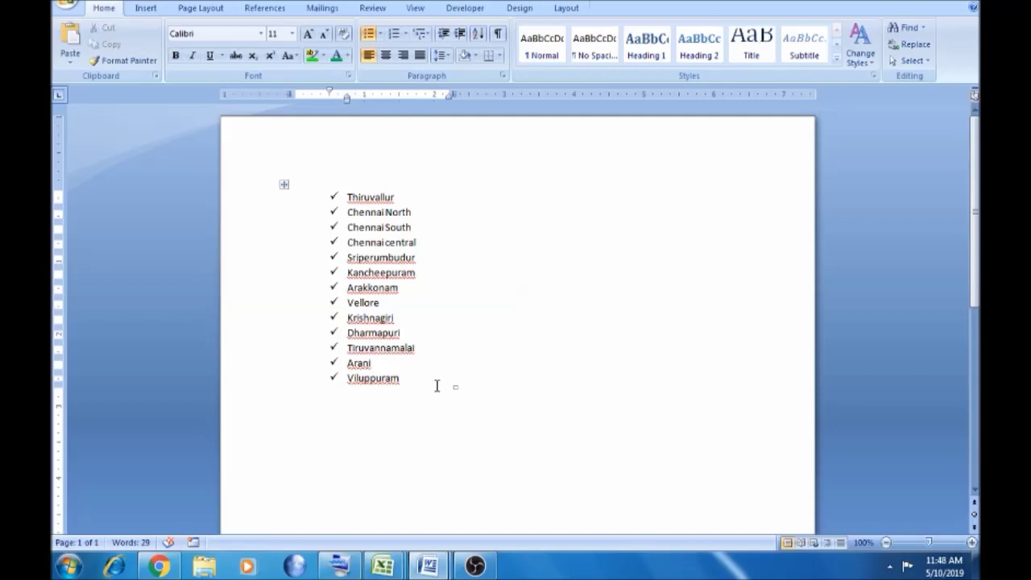
key(Return)
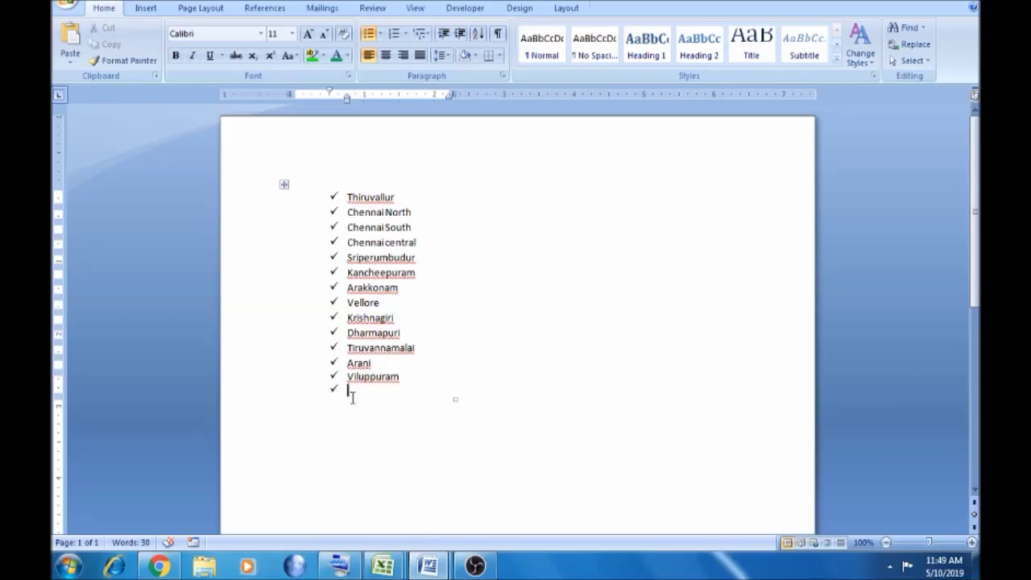
text(Salem)
click(427, 288)
key(Return)
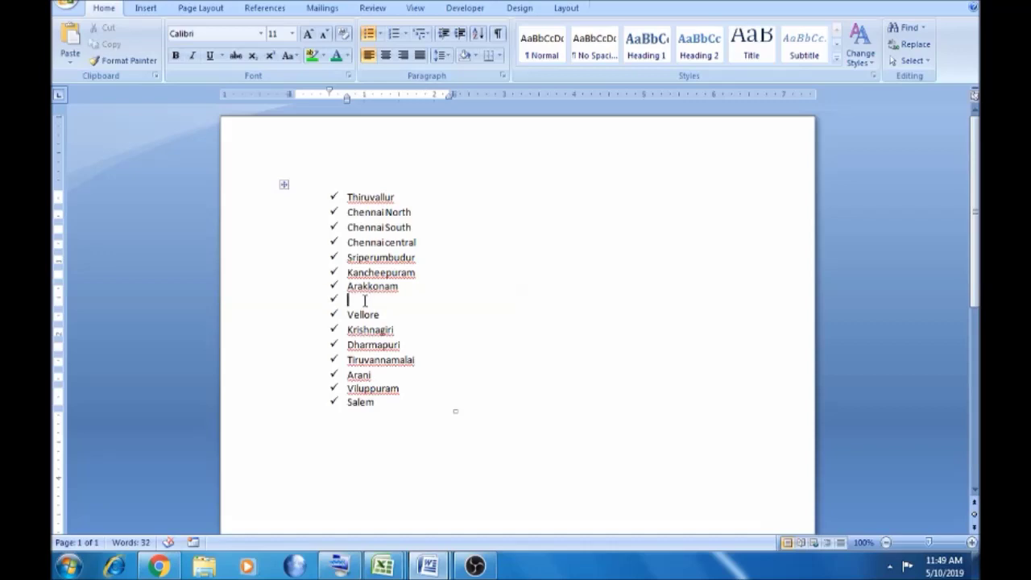
text(Covai)
Step: End the bulleted list after Salem with an empty line that has no bullet
click(384, 403)
key(Return)
key(Return)
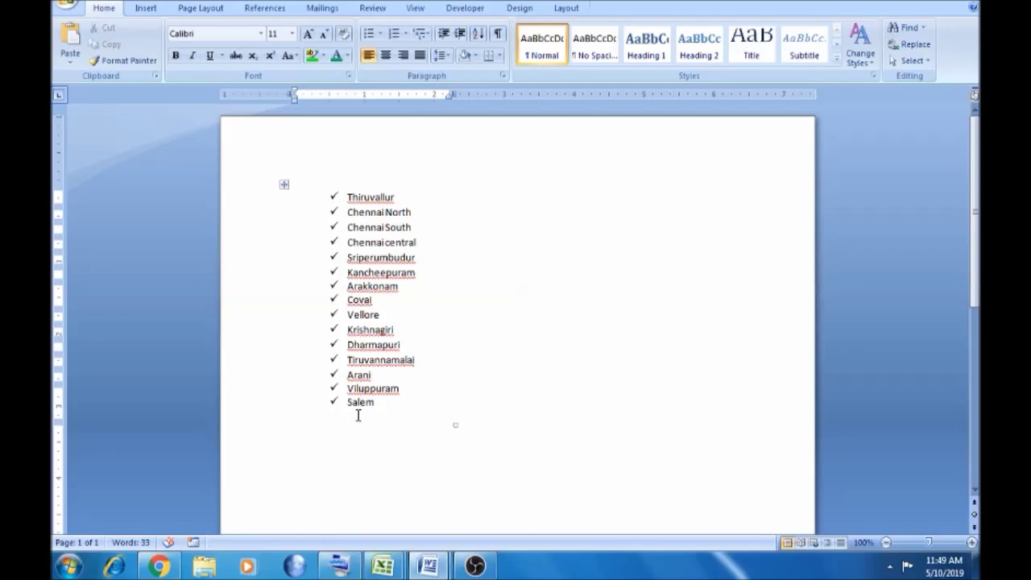
Step: Enter "This is end" on the line below Salem and undo it
text(This is end)
key(ctrl+z)
key(ctrl+z)
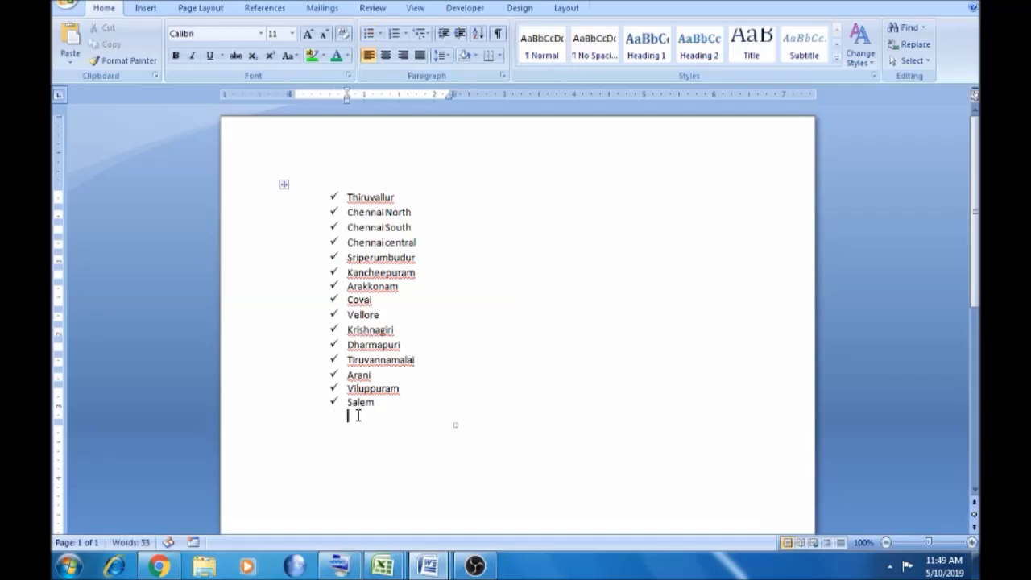
Step: Change the list level of the whole bulleted list to Level 6
drag(378, 405, 344, 186)
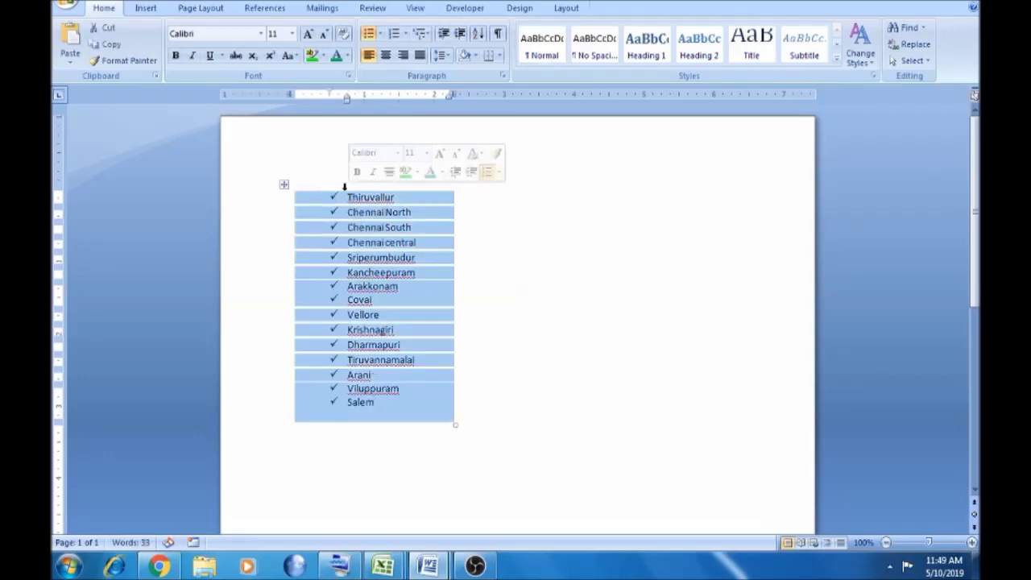
click(377, 33)
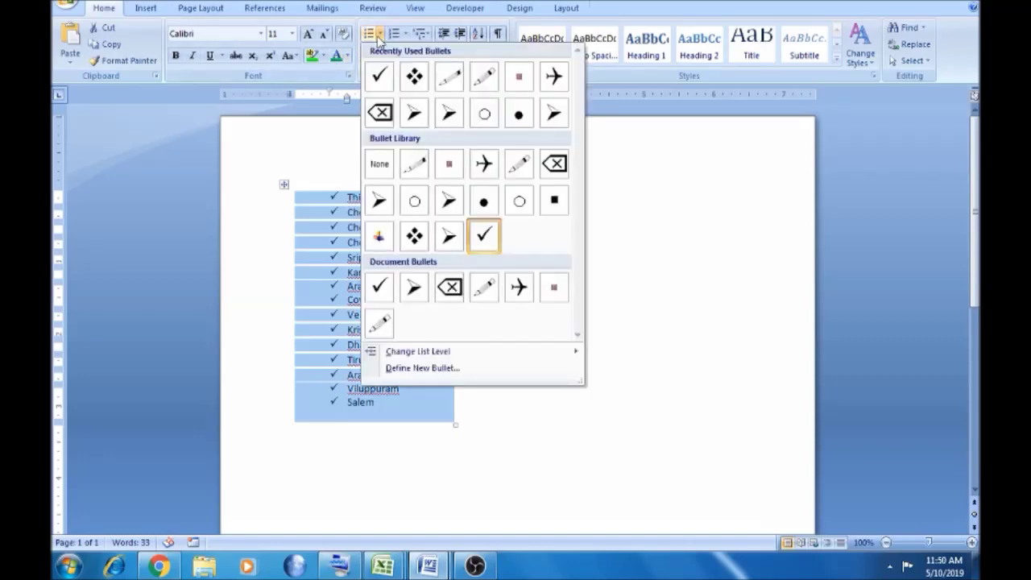
mouse_move(426, 354)
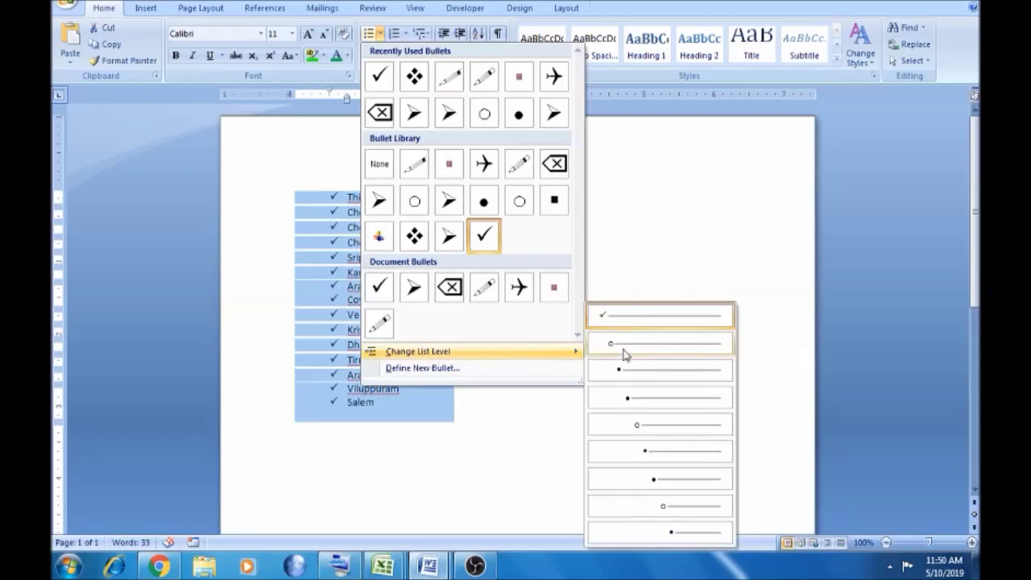
click(657, 447)
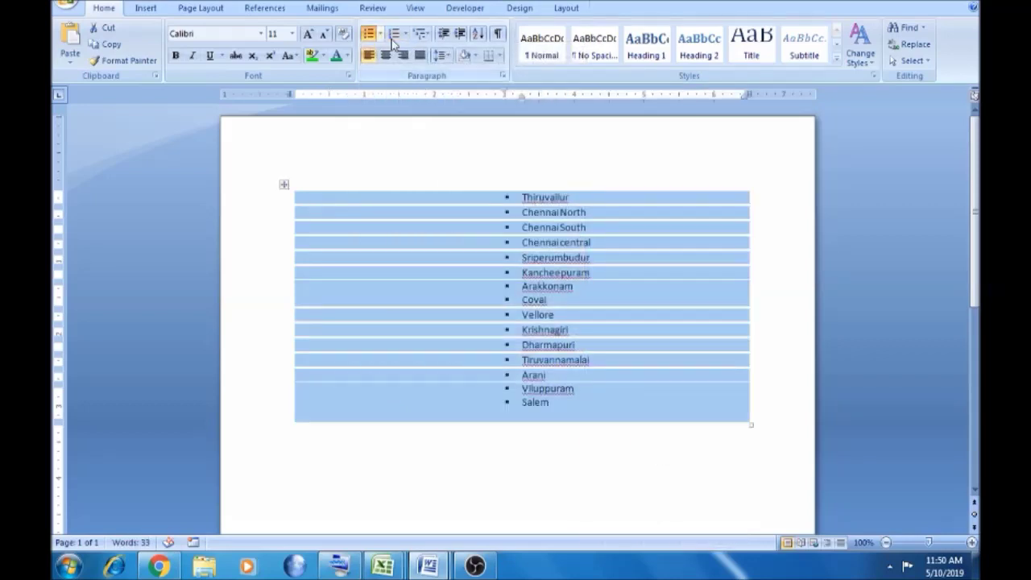
Step: Set the whole list back to the first list level with check mark bullets
click(380, 38)
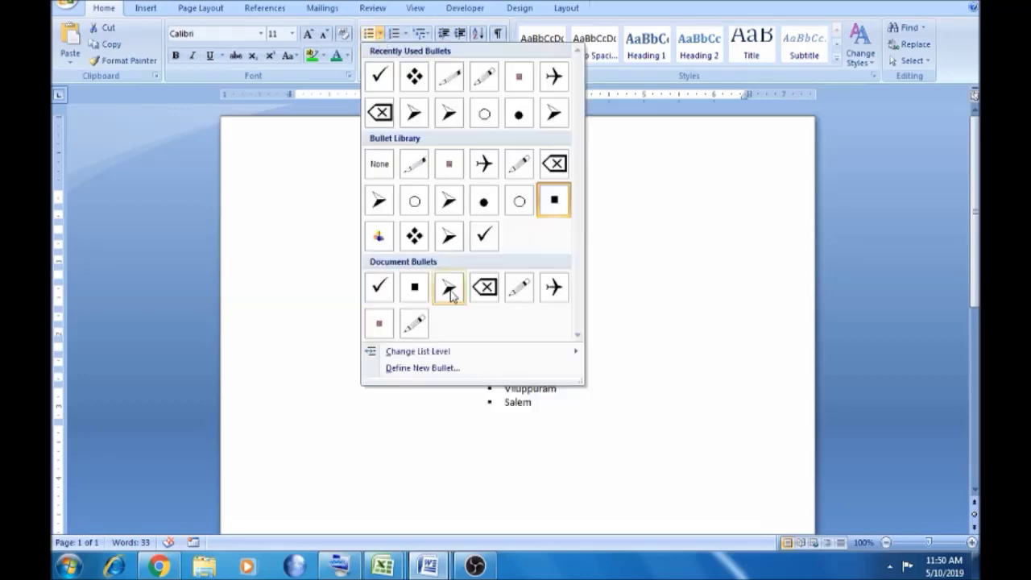
mouse_move(497, 357)
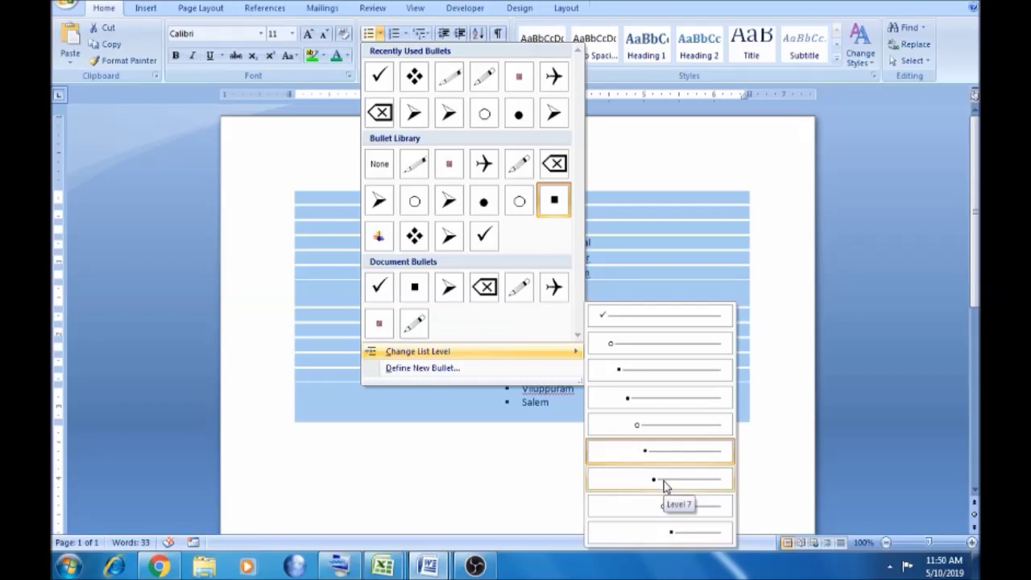
click(644, 320)
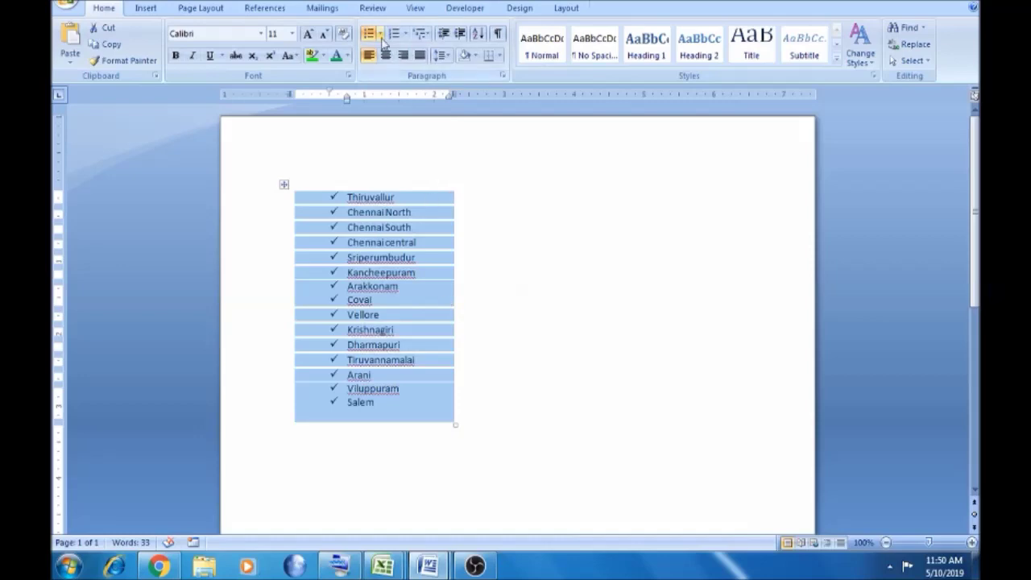
Step: Define the Wingdings crescent-and-star symbol, character code 90, as a new bullet for the whole list
click(381, 35)
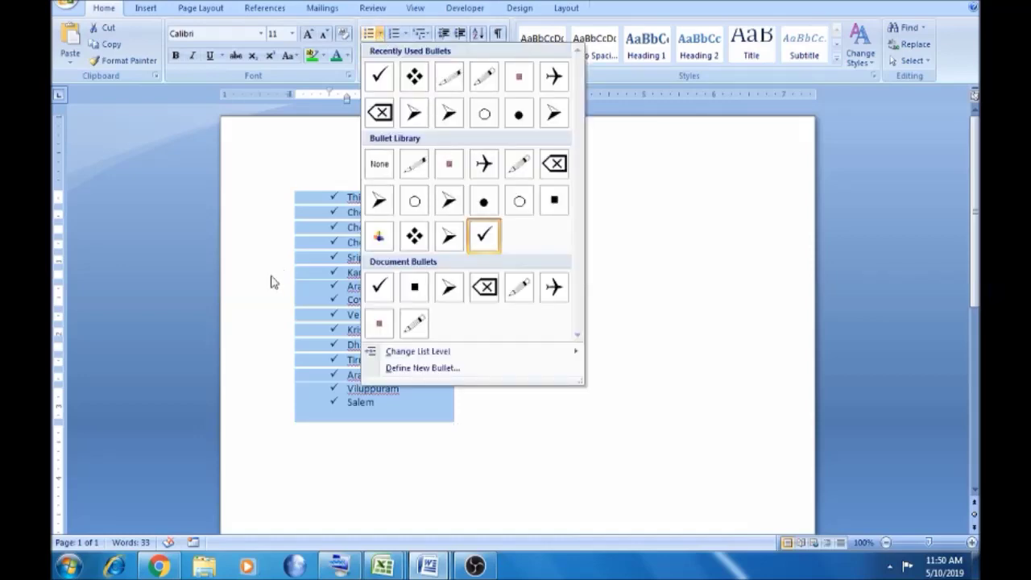
click(253, 347)
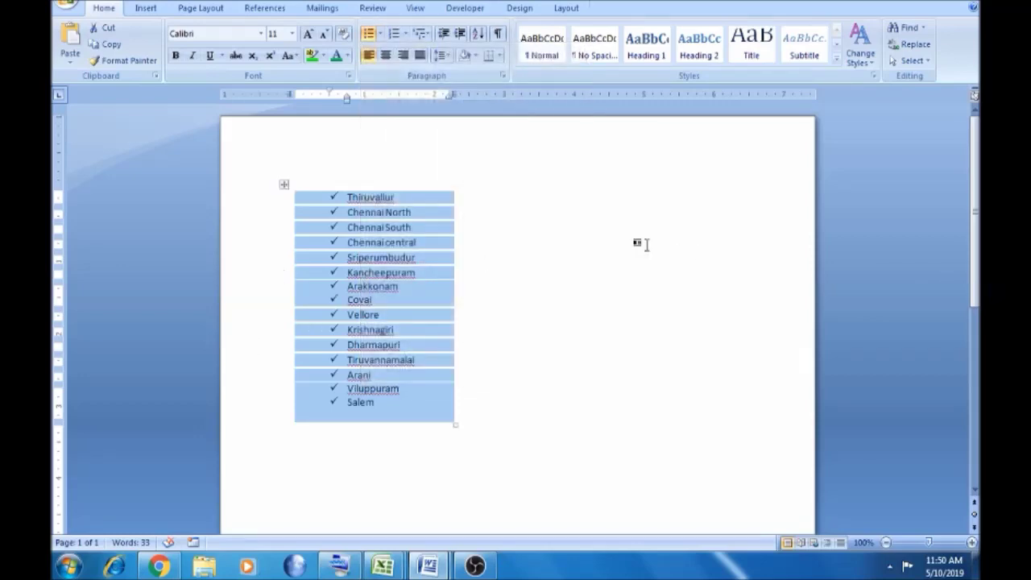
click(382, 36)
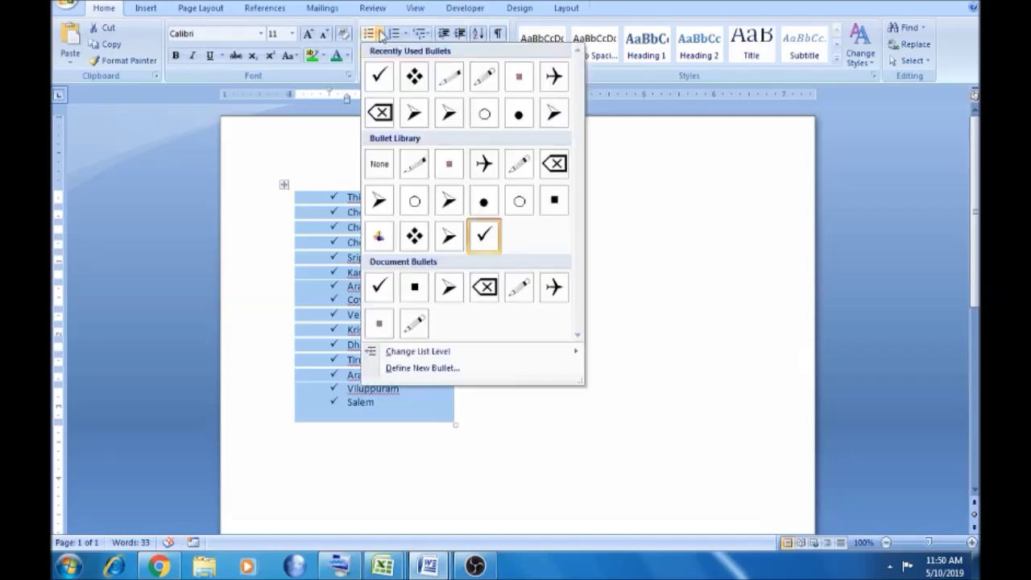
click(439, 369)
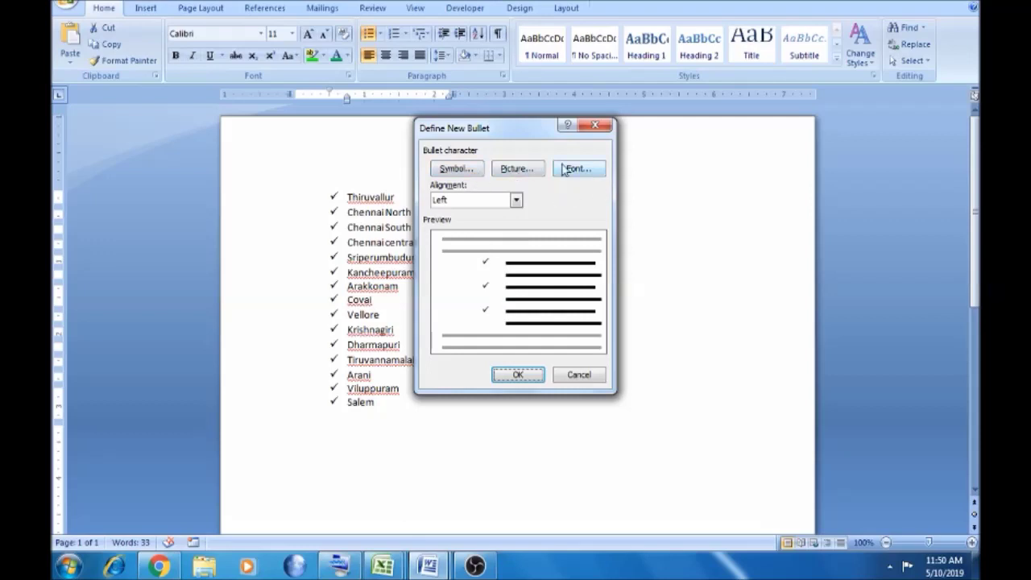
click(465, 179)
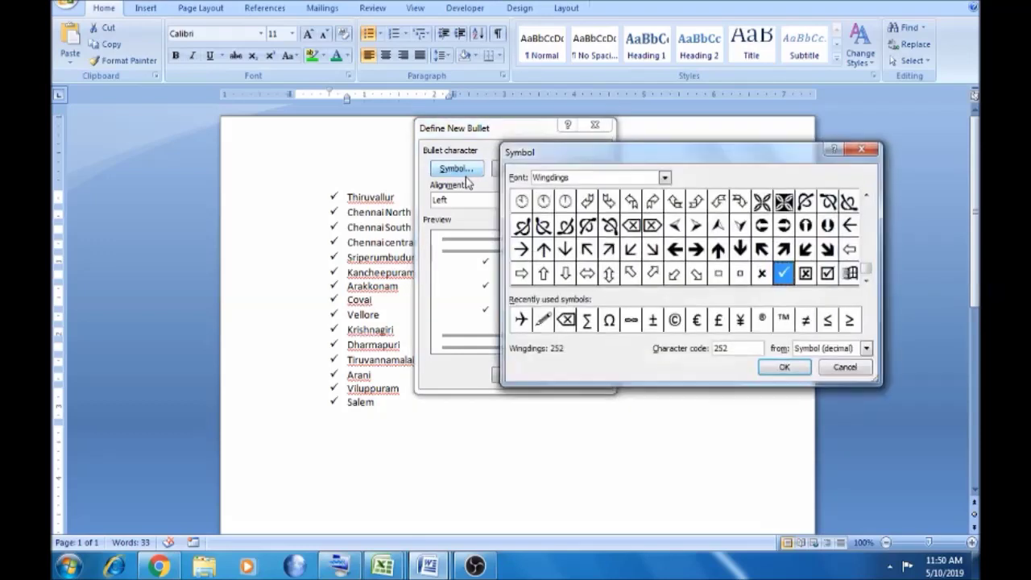
drag(876, 270, 868, 205)
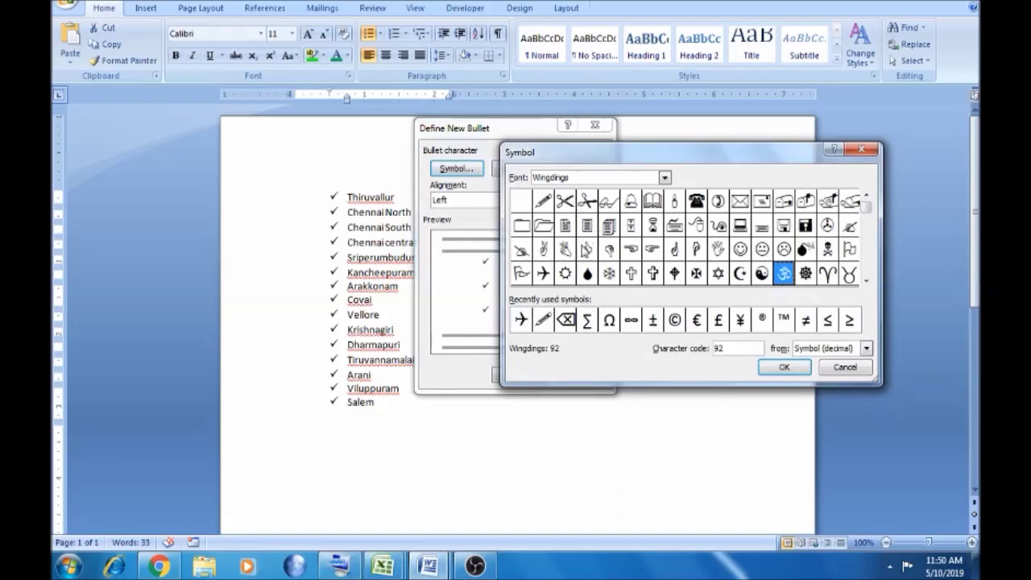
click(521, 225)
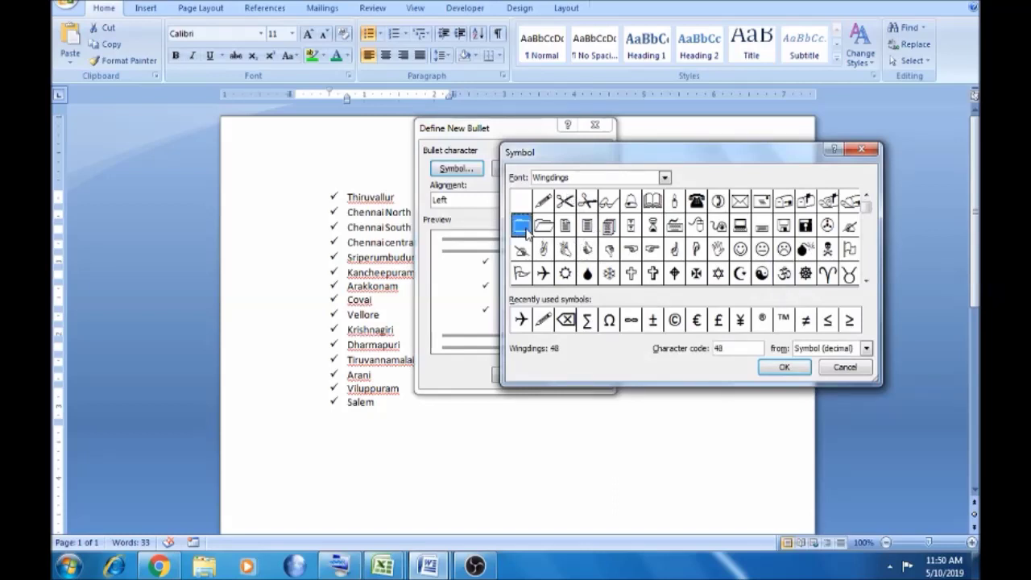
click(740, 274)
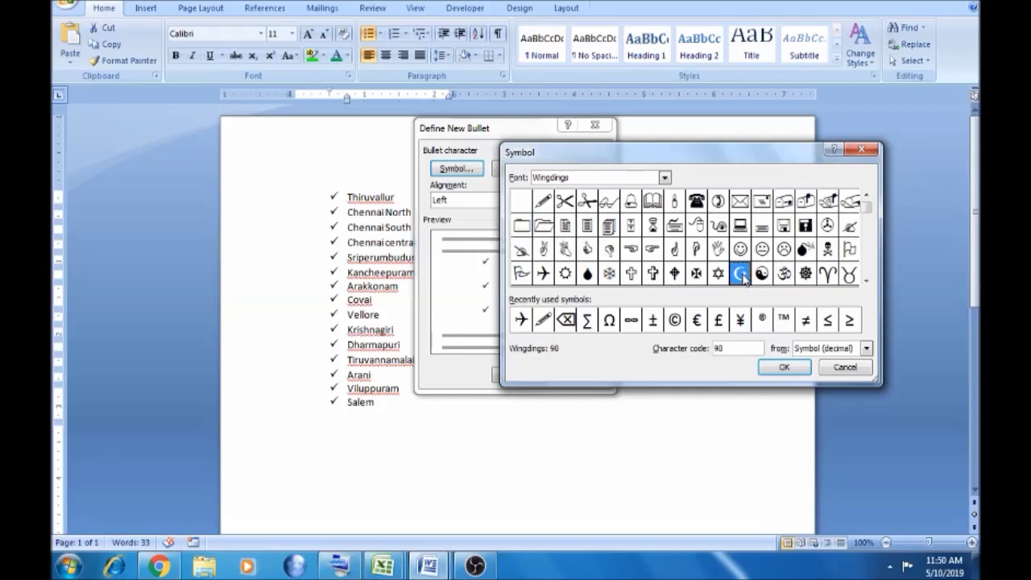
click(777, 368)
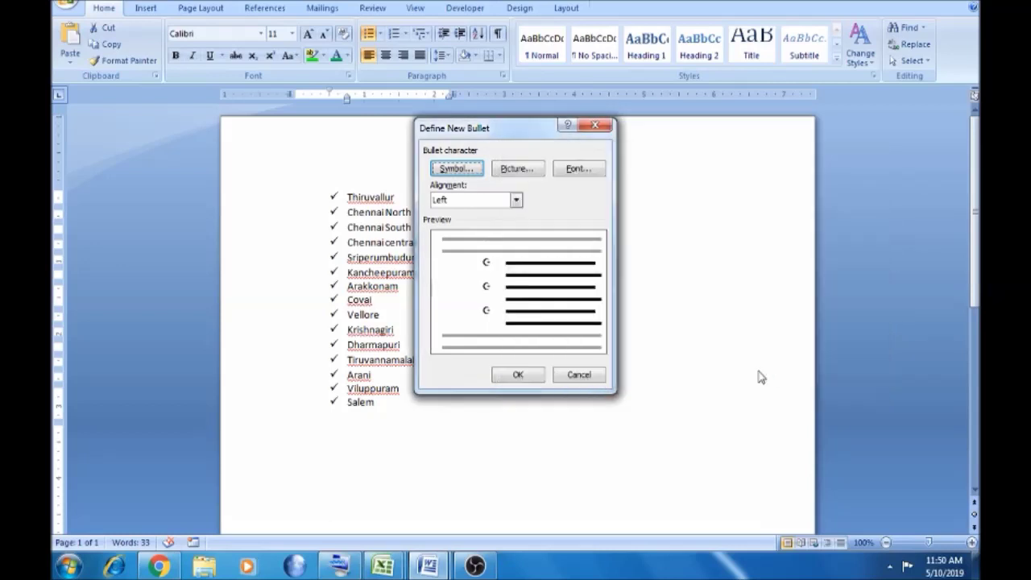
click(526, 375)
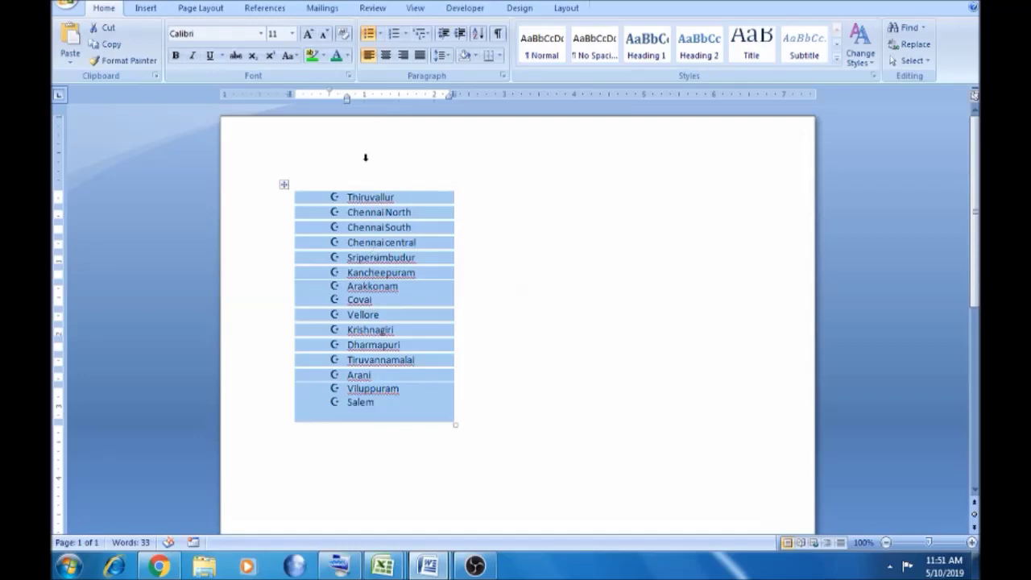
Step: Define the Wingdings thumbs-up symbol, character code 67, as the list's new bullet
click(380, 34)
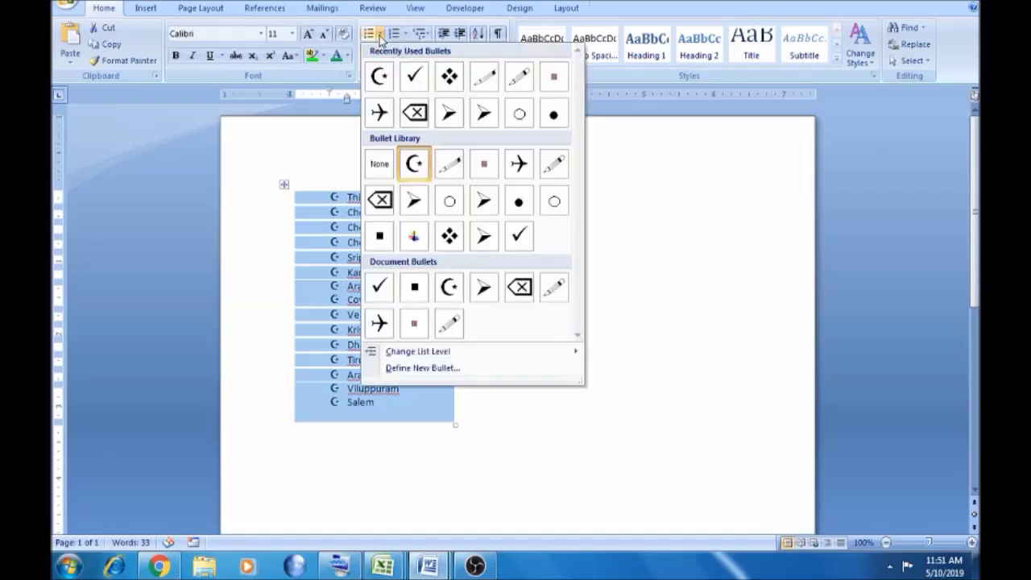
click(423, 368)
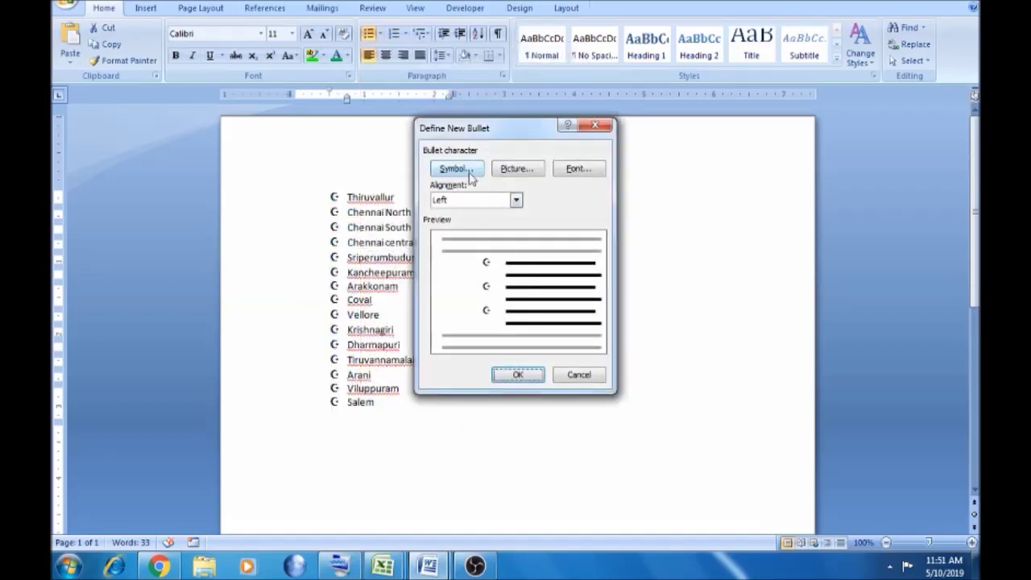
click(470, 174)
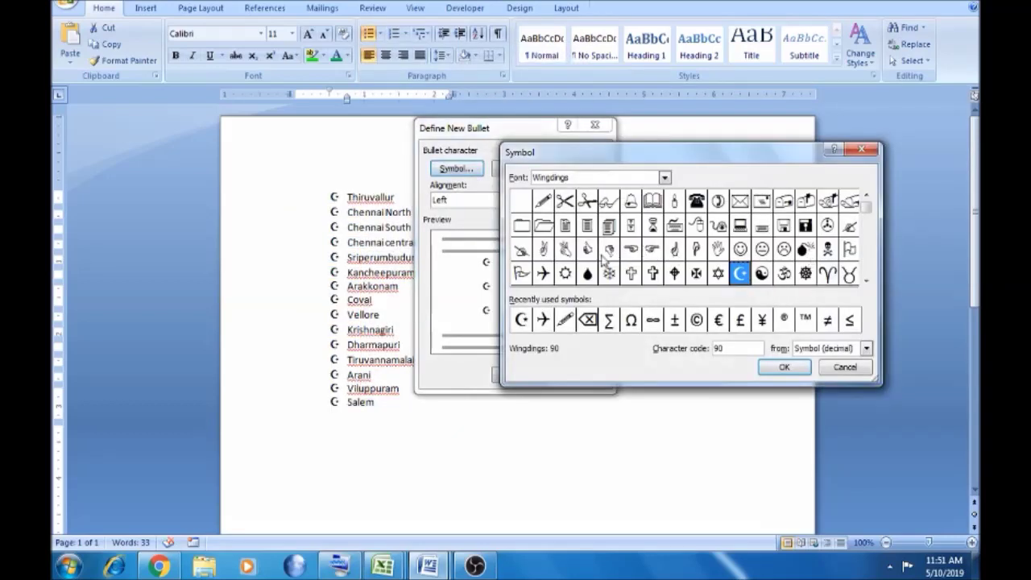
click(587, 249)
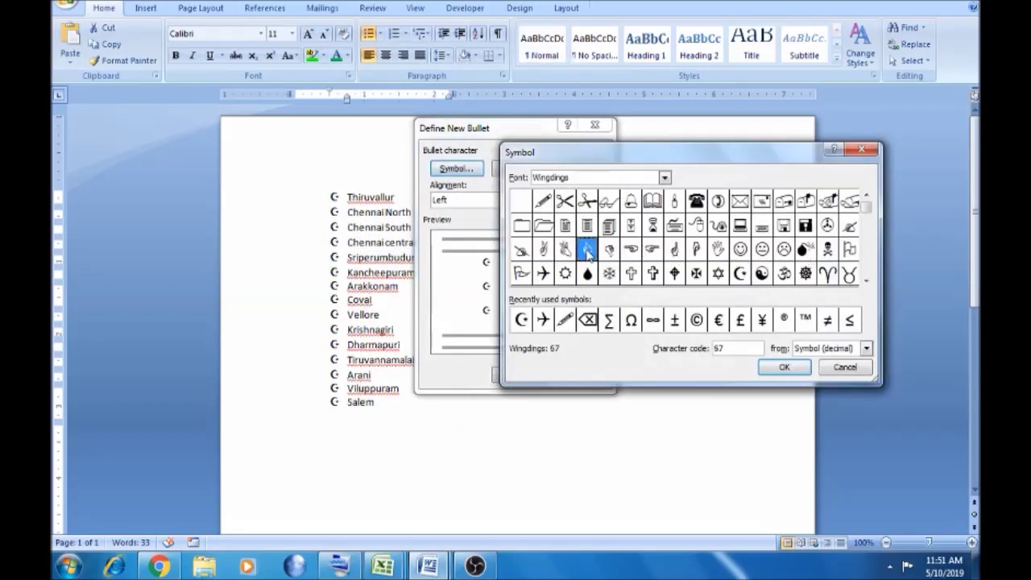
click(782, 368)
click(518, 374)
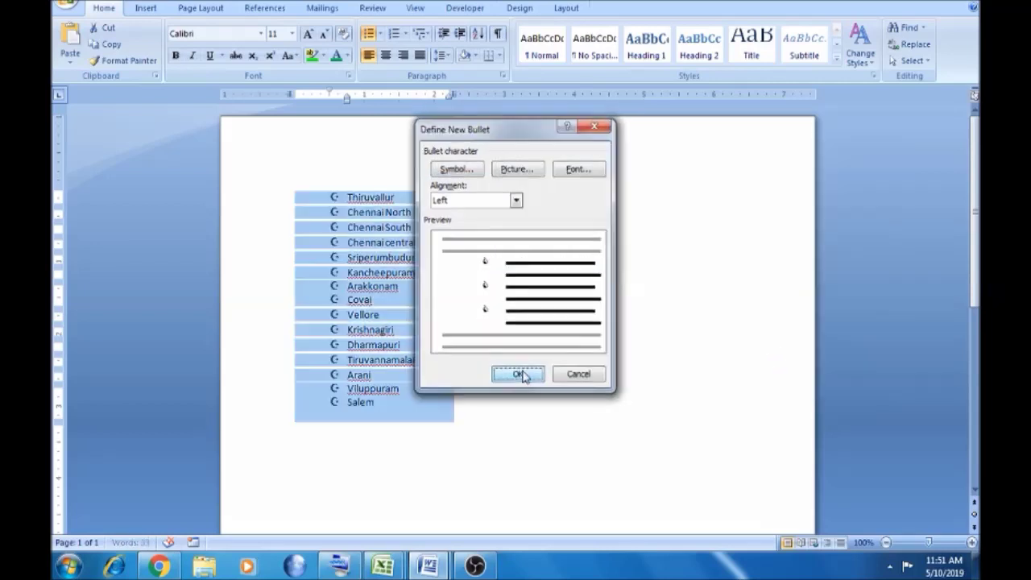
Step: Select all the place names again and open the symbol choices for defining a new bullet
click(472, 341)
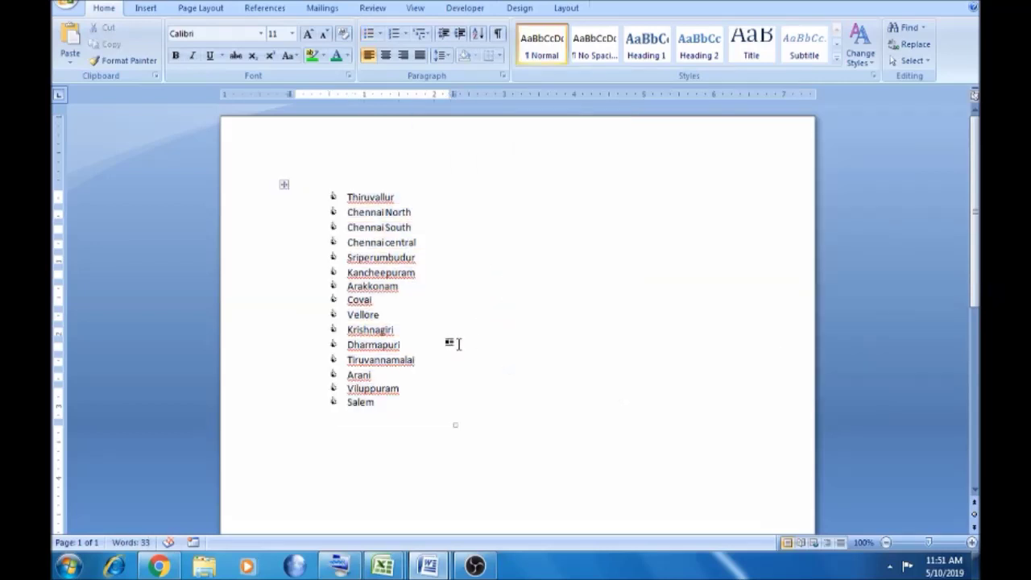
drag(326, 199, 384, 397)
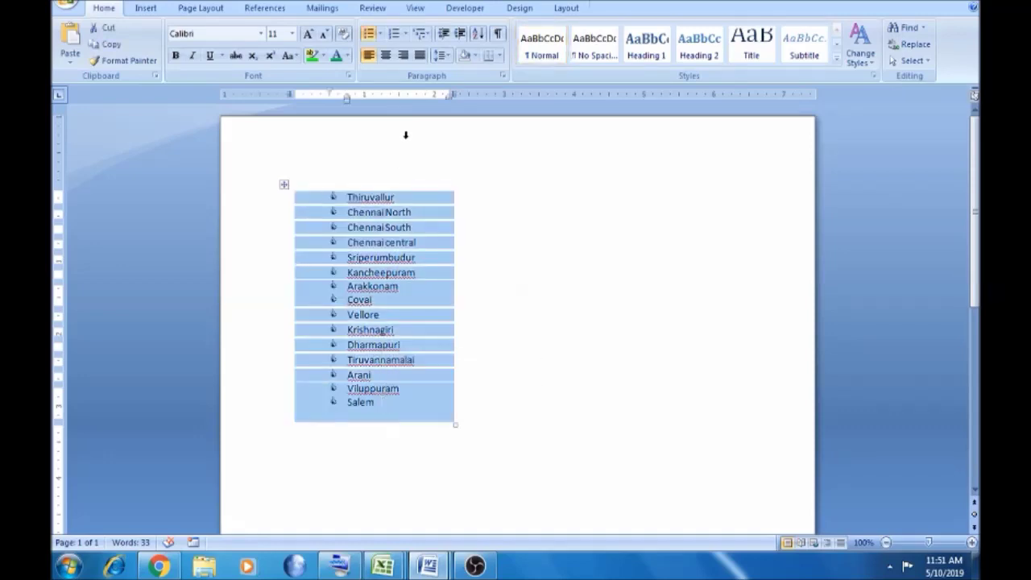
click(381, 34)
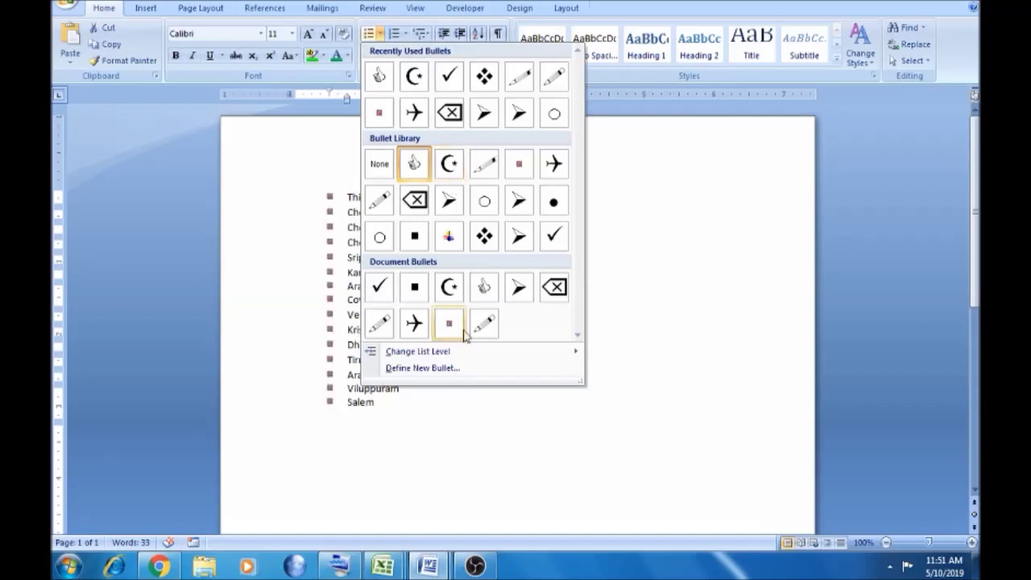
click(455, 369)
click(478, 170)
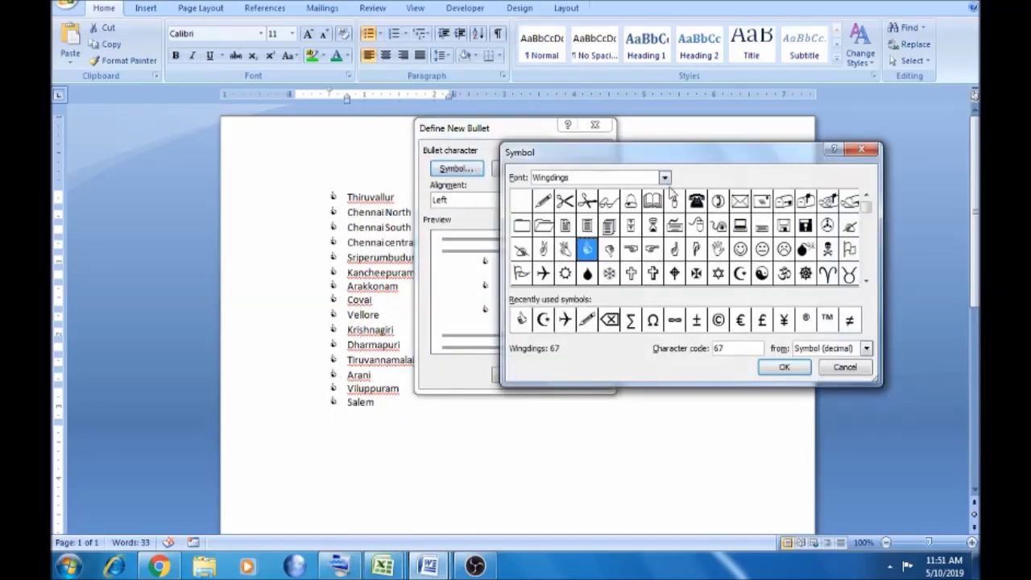
Step: Examine the characters offered as bullets in the Vladimir Script, Wide Latin, Vijaya, Verdana and Vani fonts
mouse_move(867, 205)
mouse_down()
mouse_move(874, 303)
mouse_move(860, 173)
mouse_move(863, 197)
mouse_up()
click(665, 178)
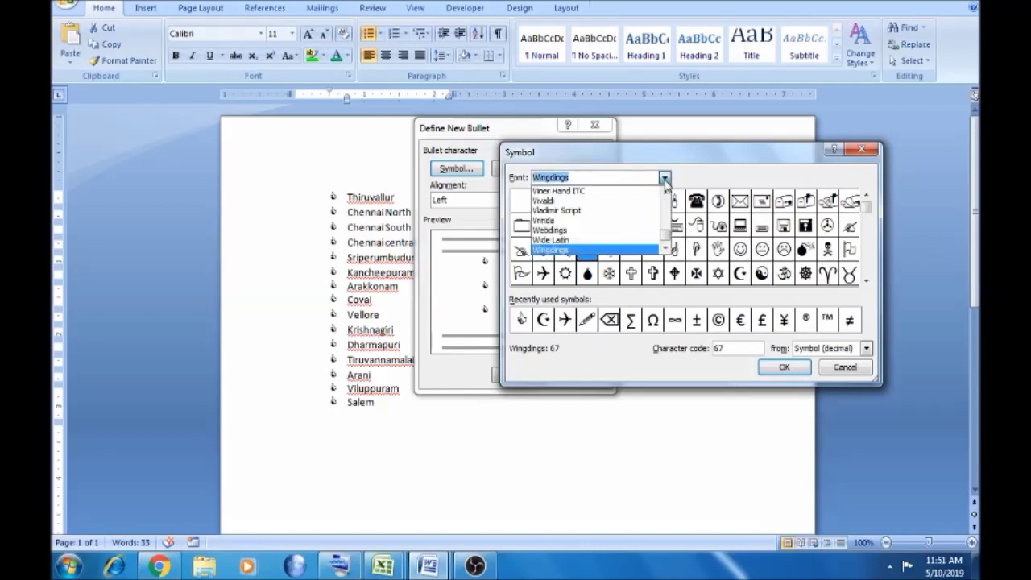
click(603, 214)
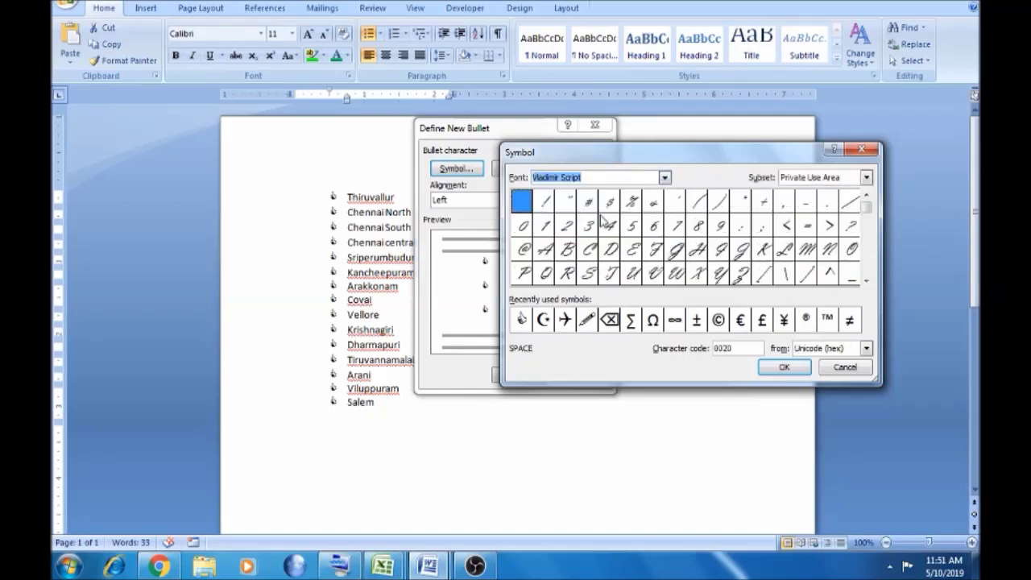
click(663, 179)
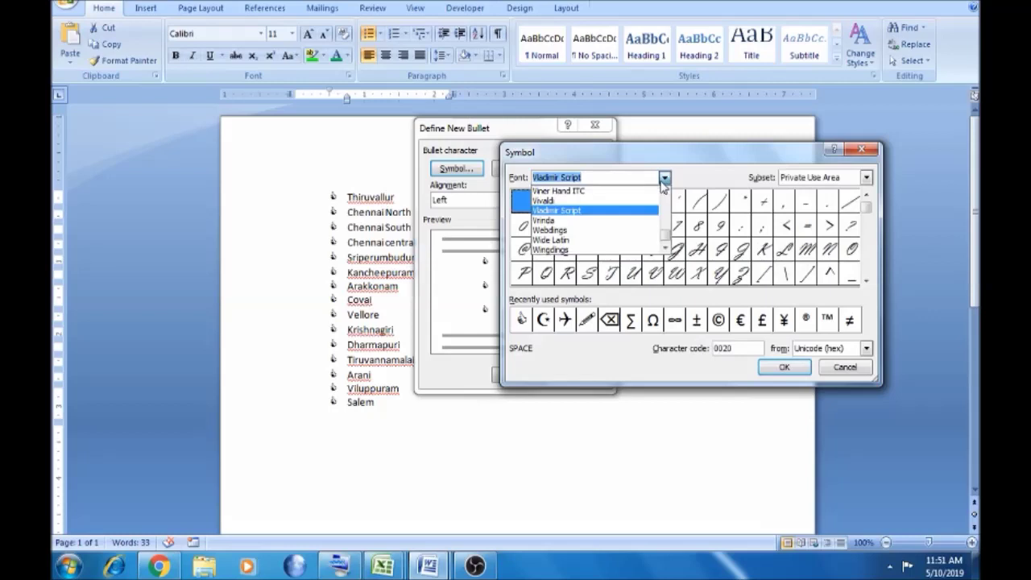
click(588, 243)
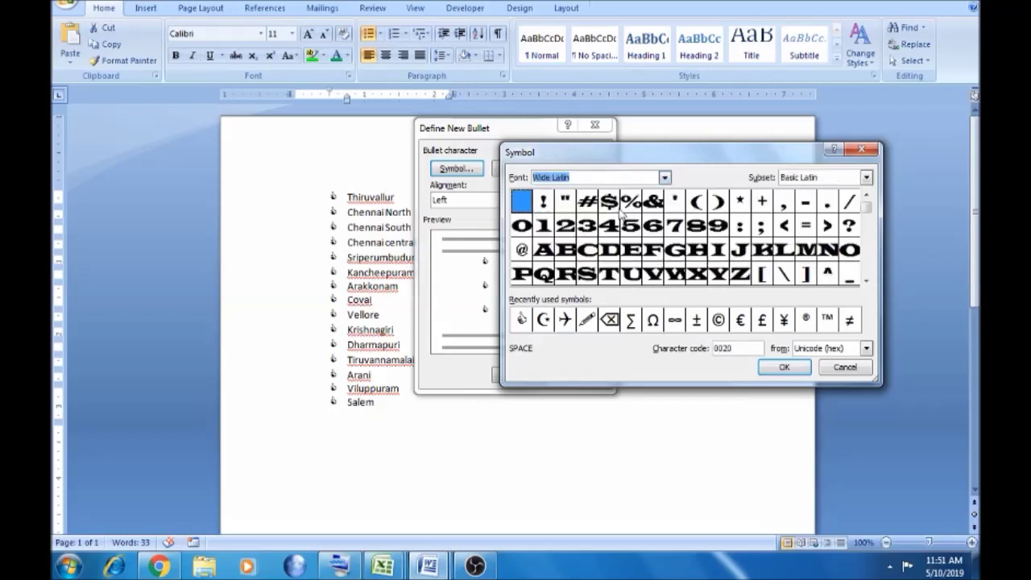
click(665, 178)
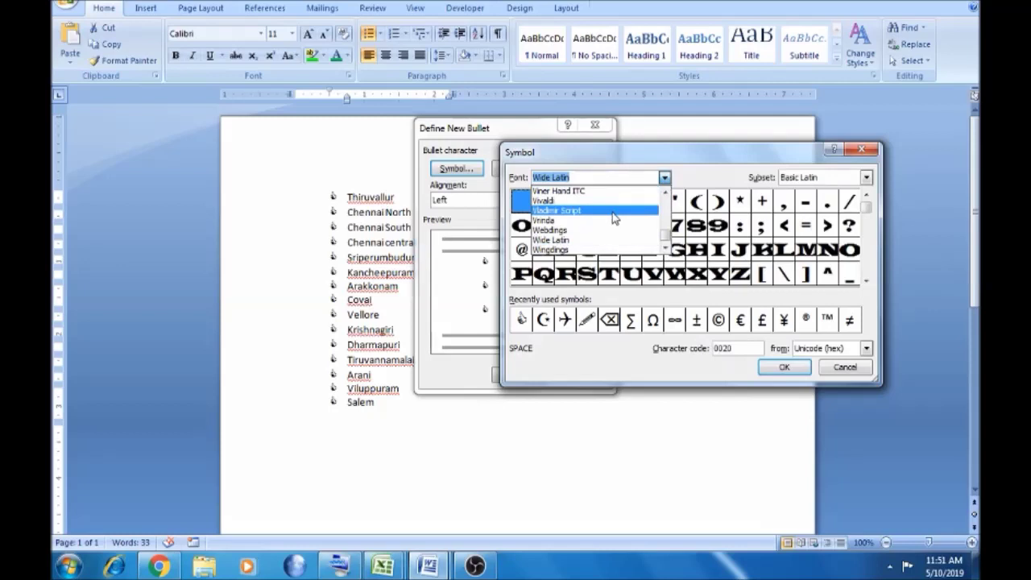
click(665, 192)
click(665, 192)
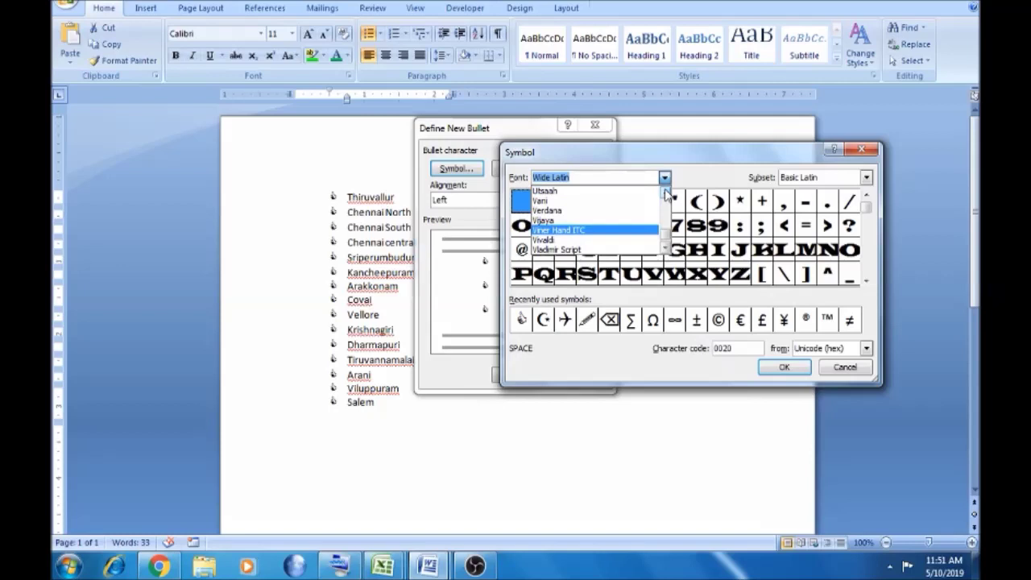
click(590, 221)
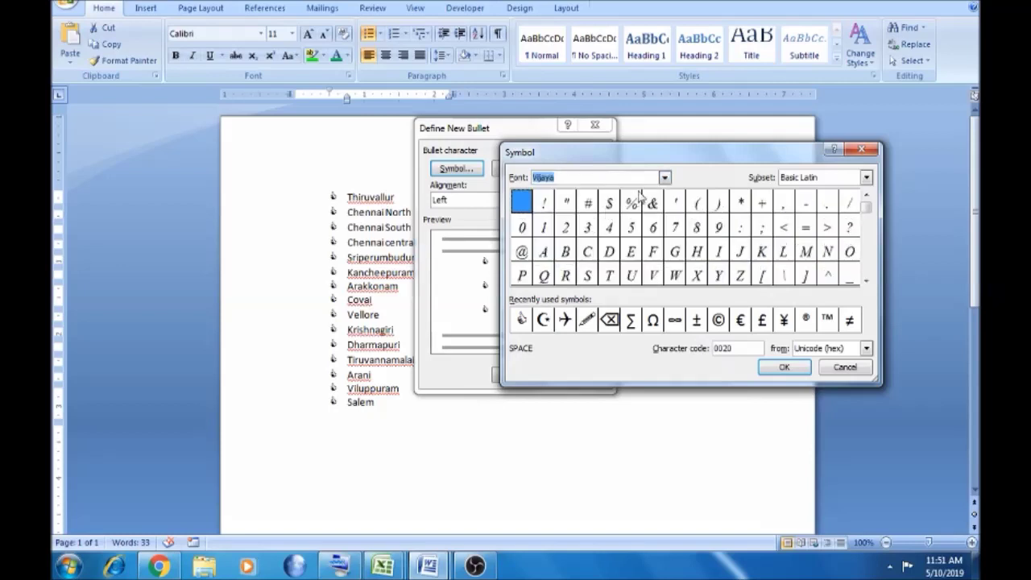
click(664, 177)
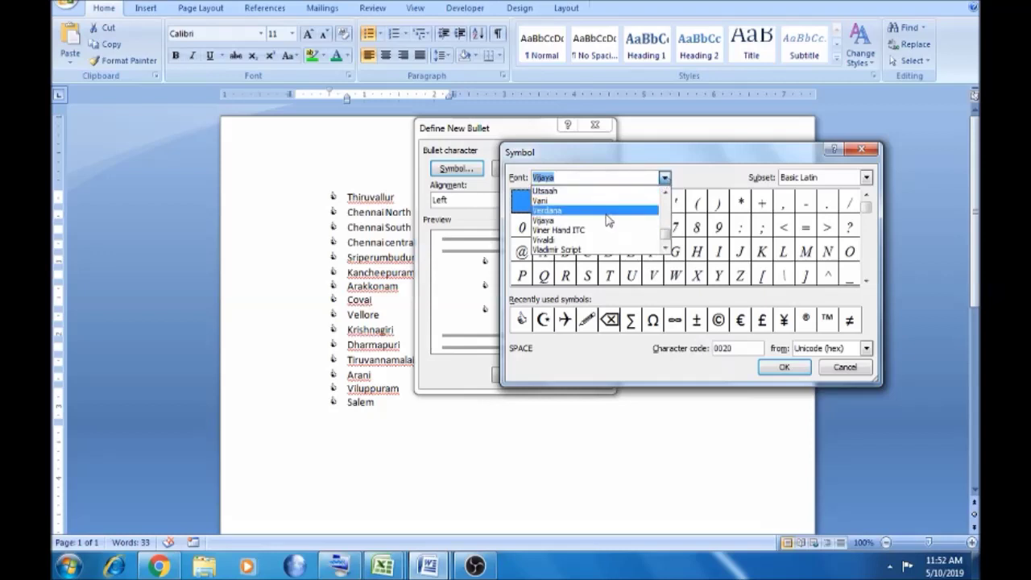
click(606, 211)
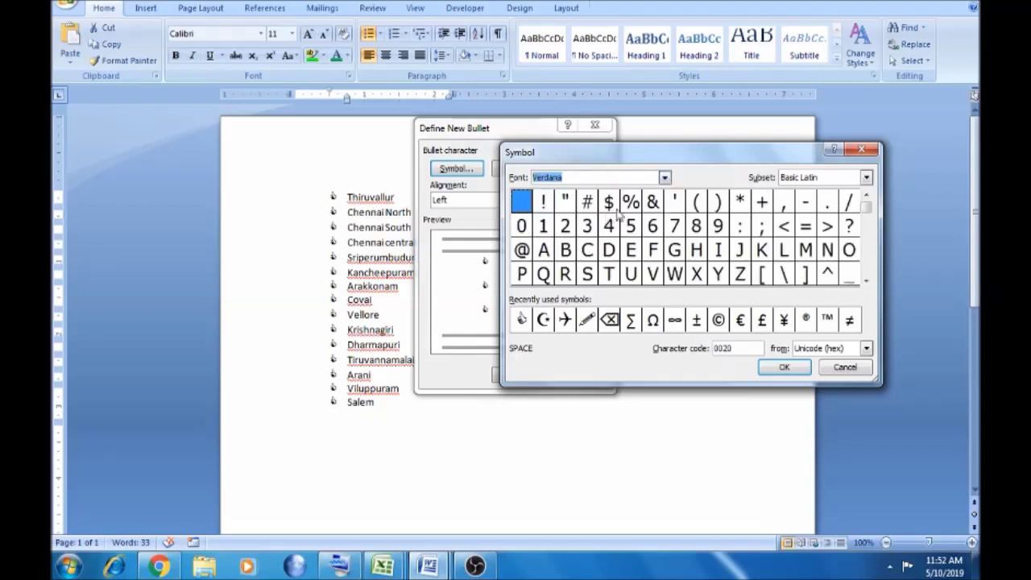
click(665, 179)
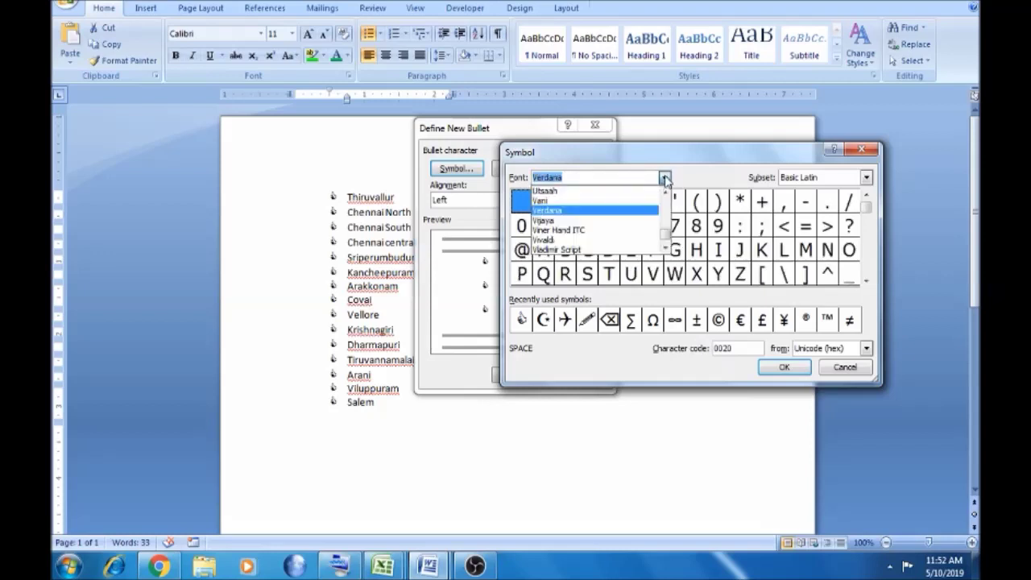
click(625, 201)
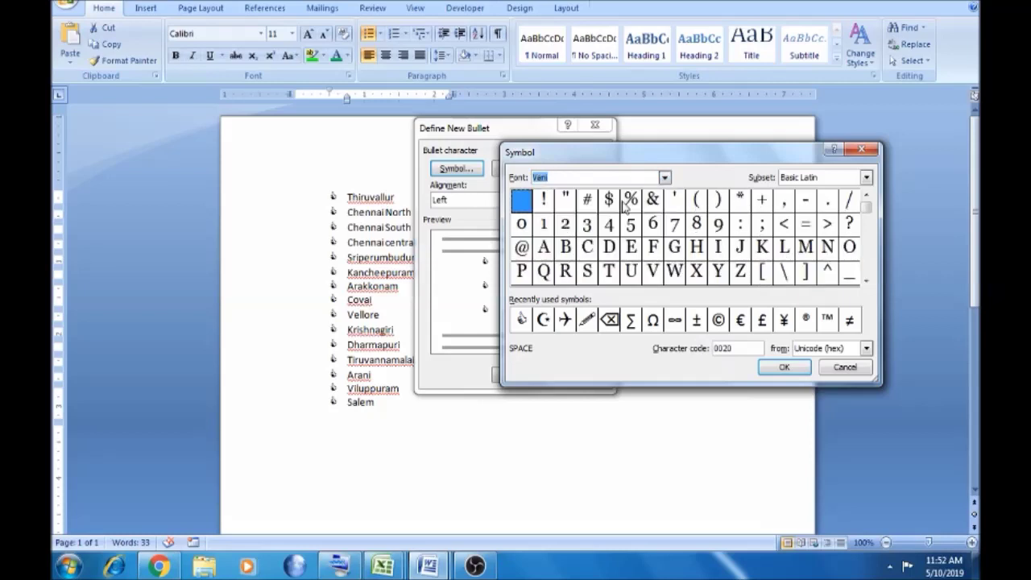
Step: Examine the characters of the Symbol font and leave the symbol selection without choosing one
click(666, 178)
scroll(667, 195, up, 3)
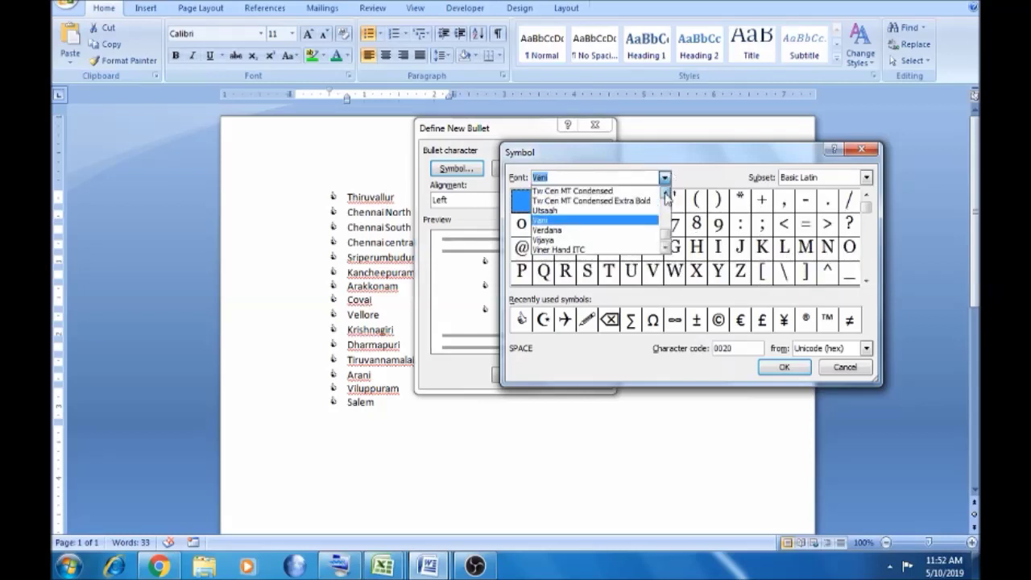
click(666, 194)
click(666, 194)
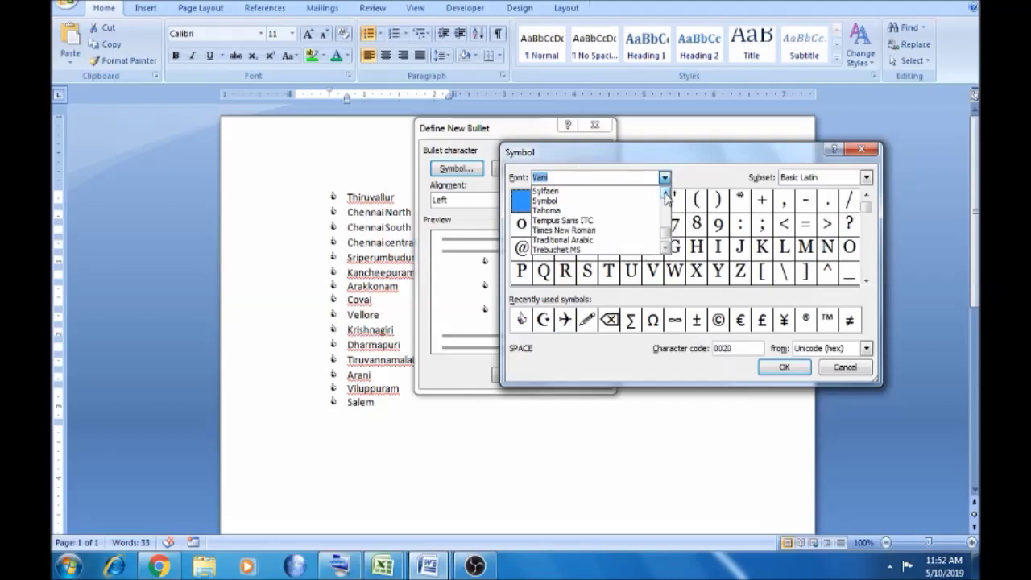
click(596, 201)
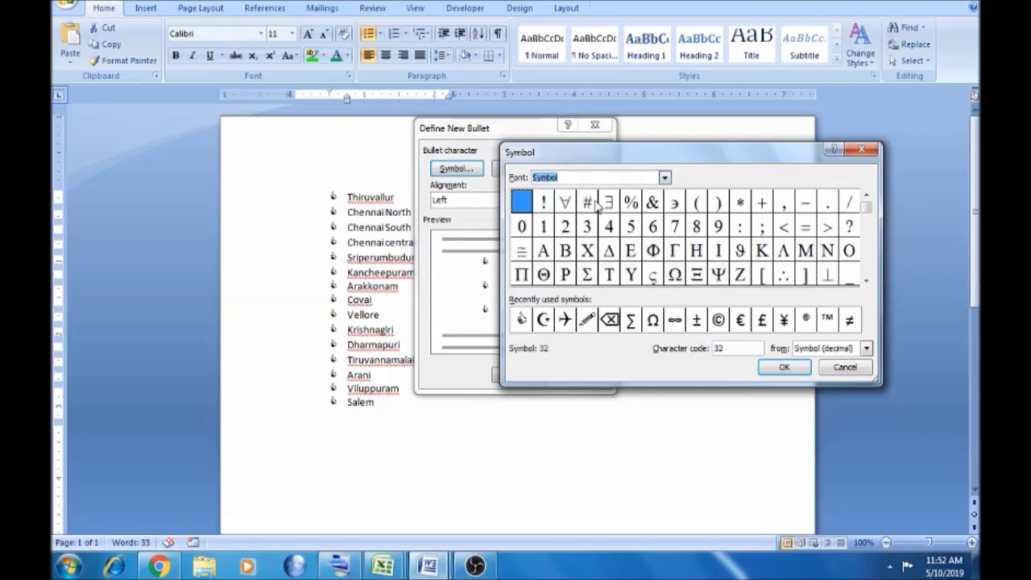
click(665, 178)
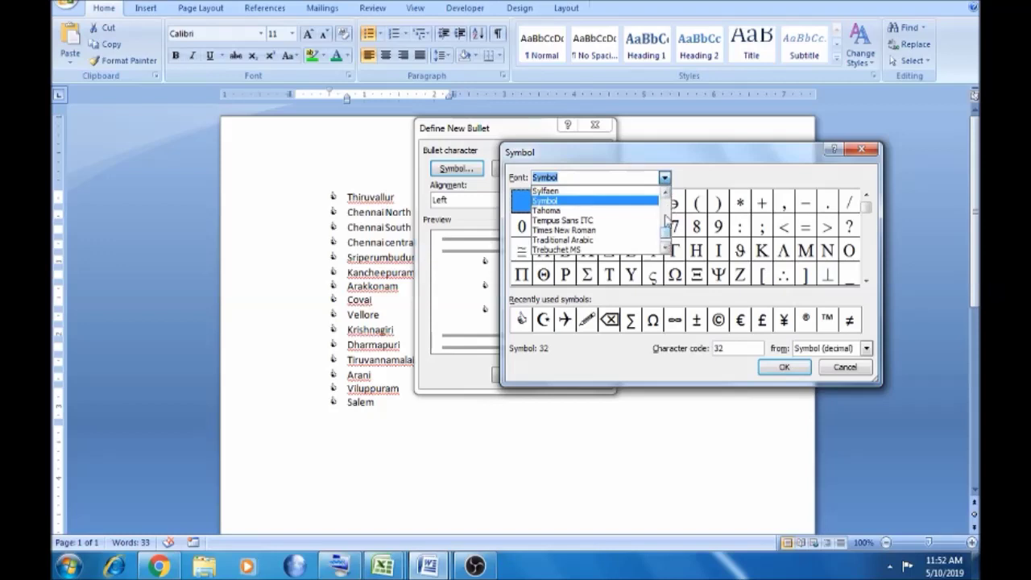
click(665, 178)
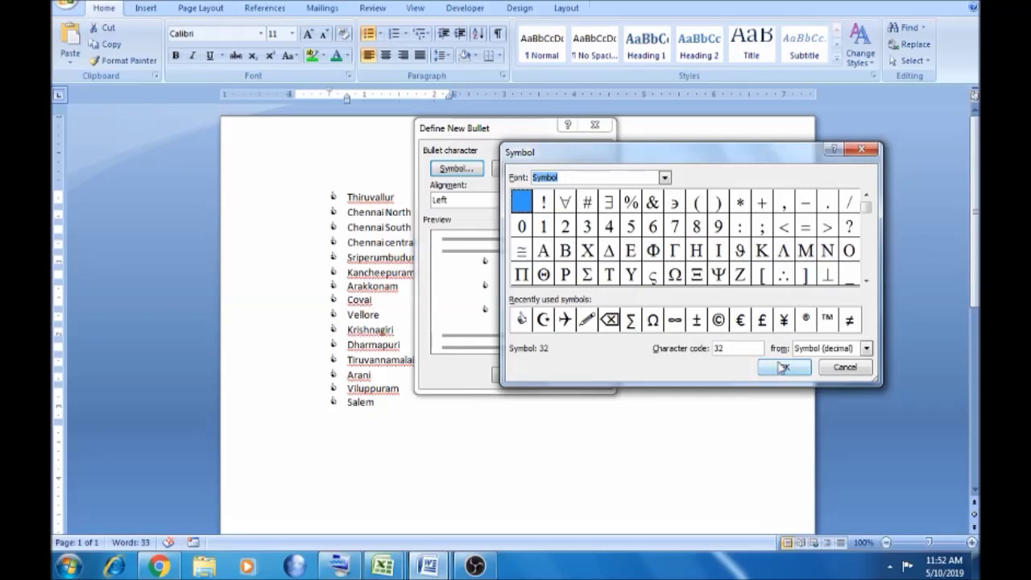
click(852, 369)
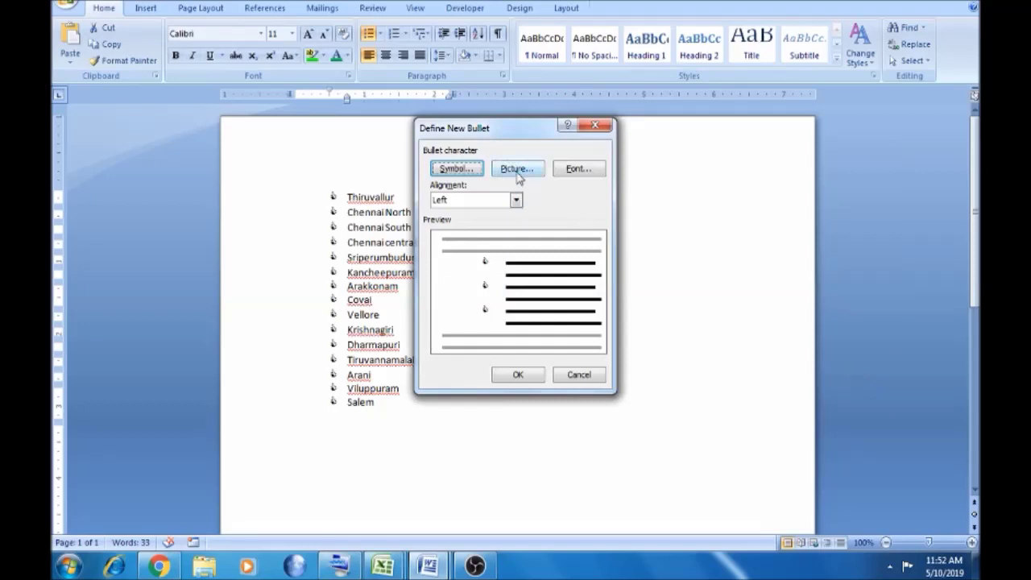
Step: Define the small square picture beside the first one in the picture bullet collection as the whole list's new bullet
click(517, 170)
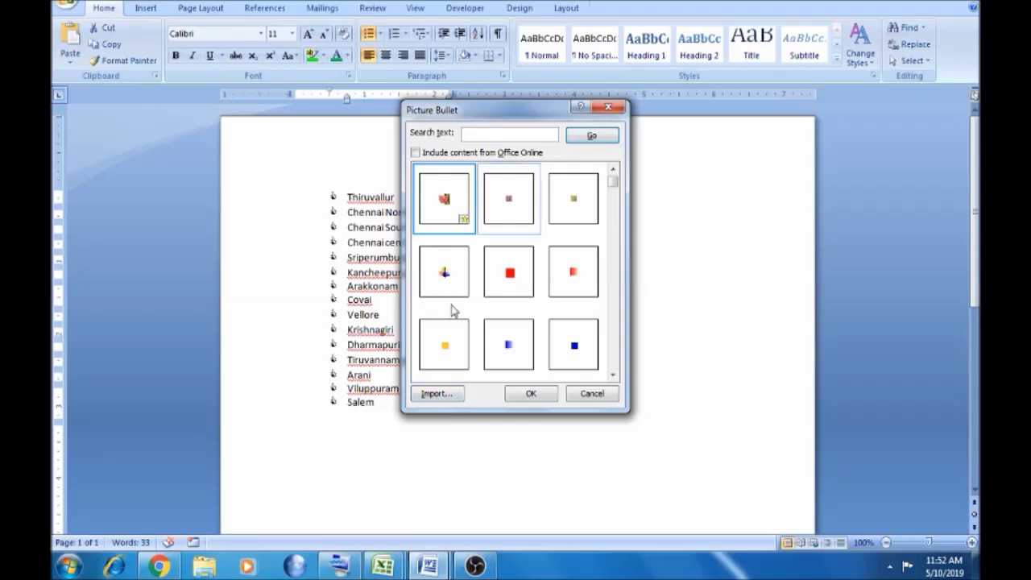
click(508, 200)
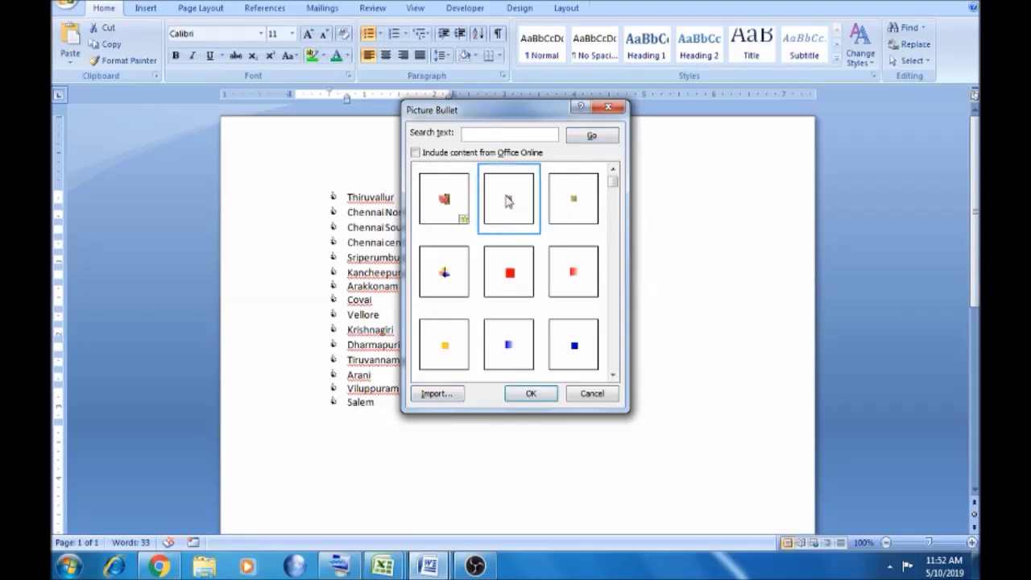
click(531, 394)
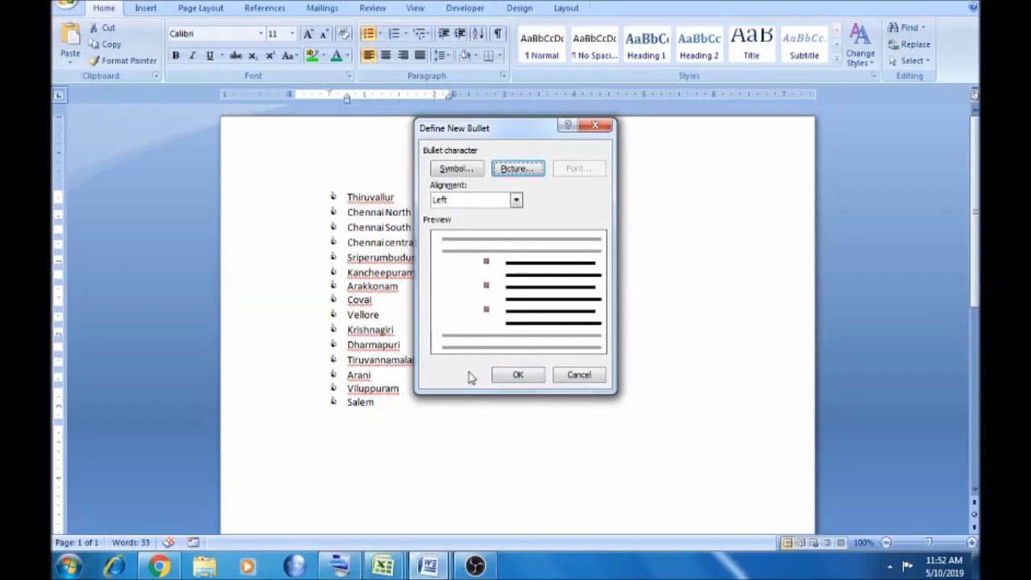
click(522, 375)
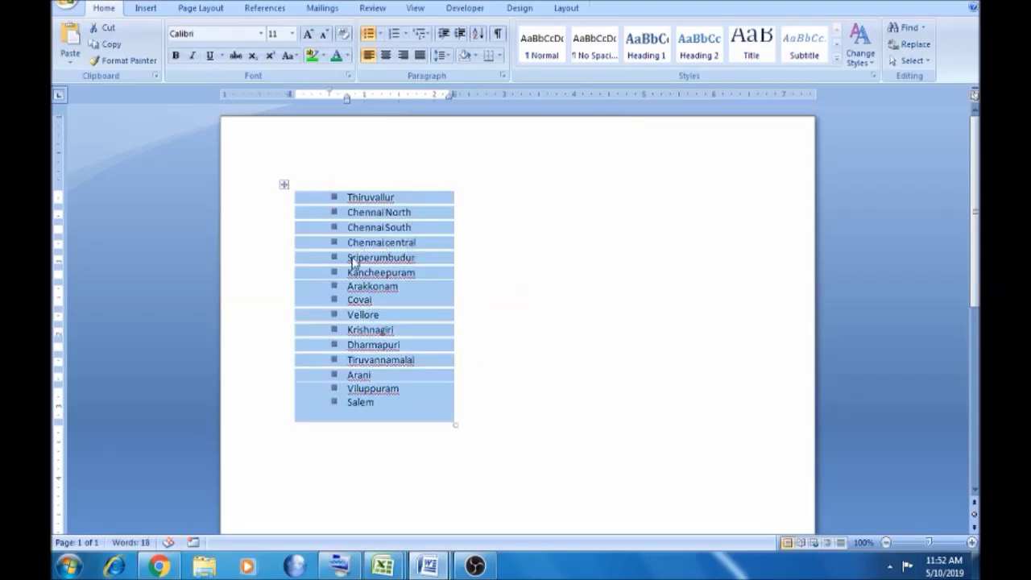
Step: Look at the font settings for a new symbol bullet and discard the new bullet definition
click(381, 34)
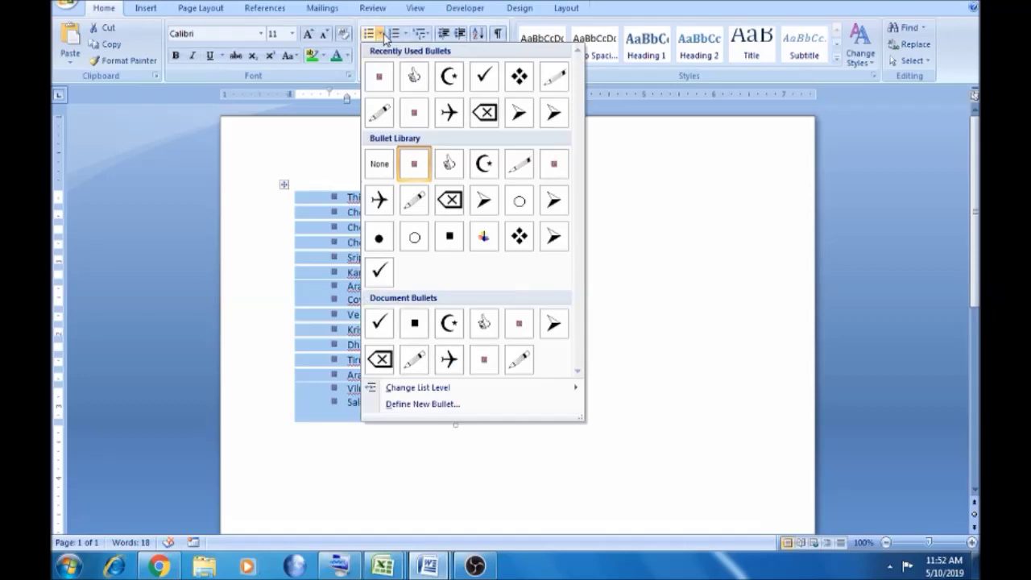
click(423, 407)
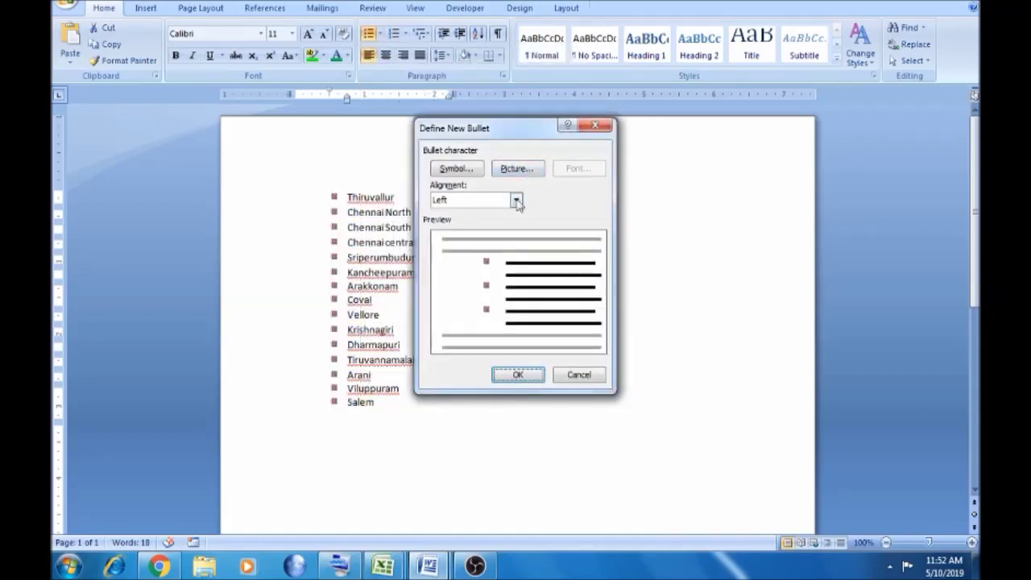
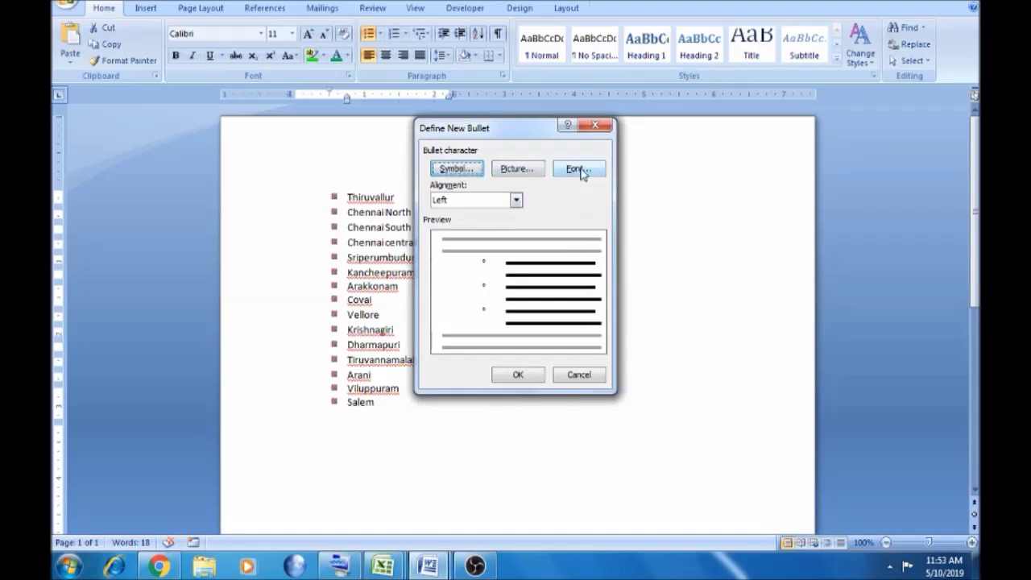
click(578, 170)
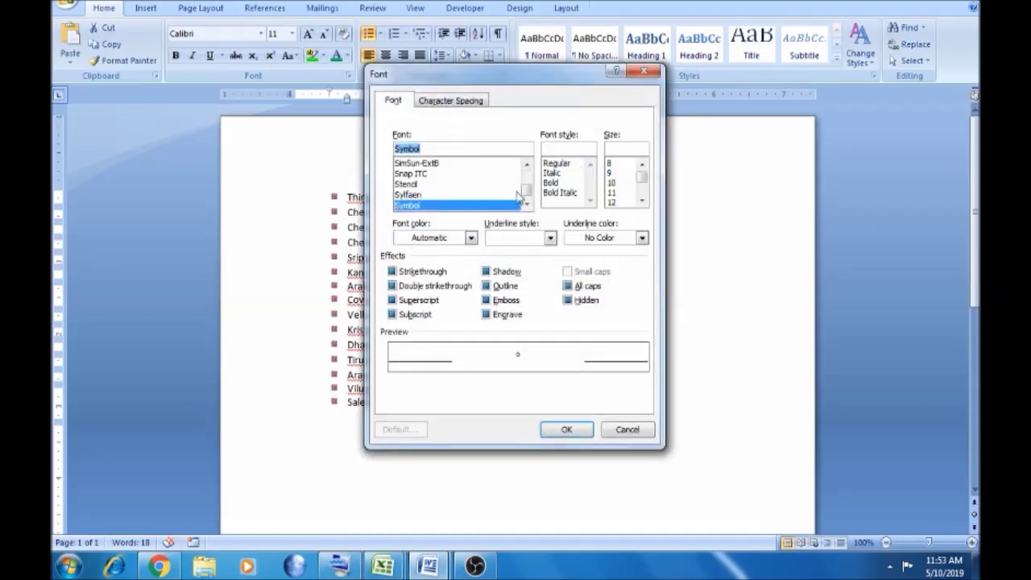
click(625, 429)
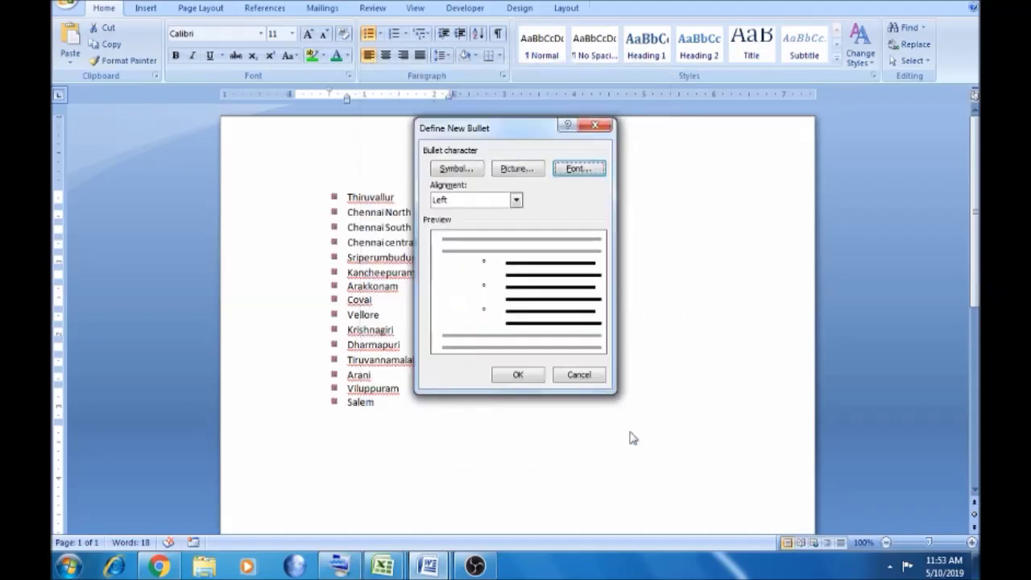
click(581, 374)
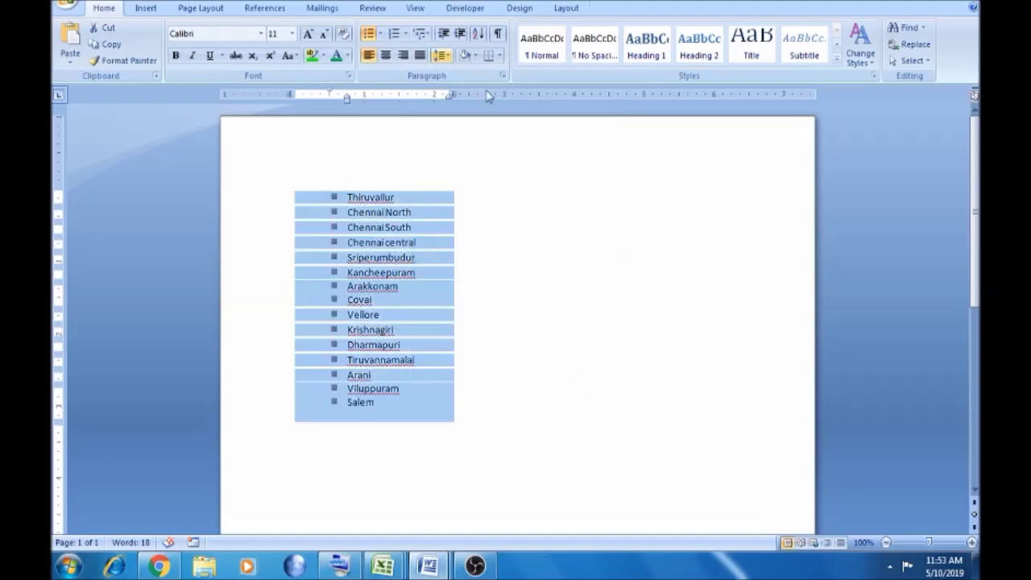
Step: Apply the recently used airplane bullet to the whole list
click(380, 34)
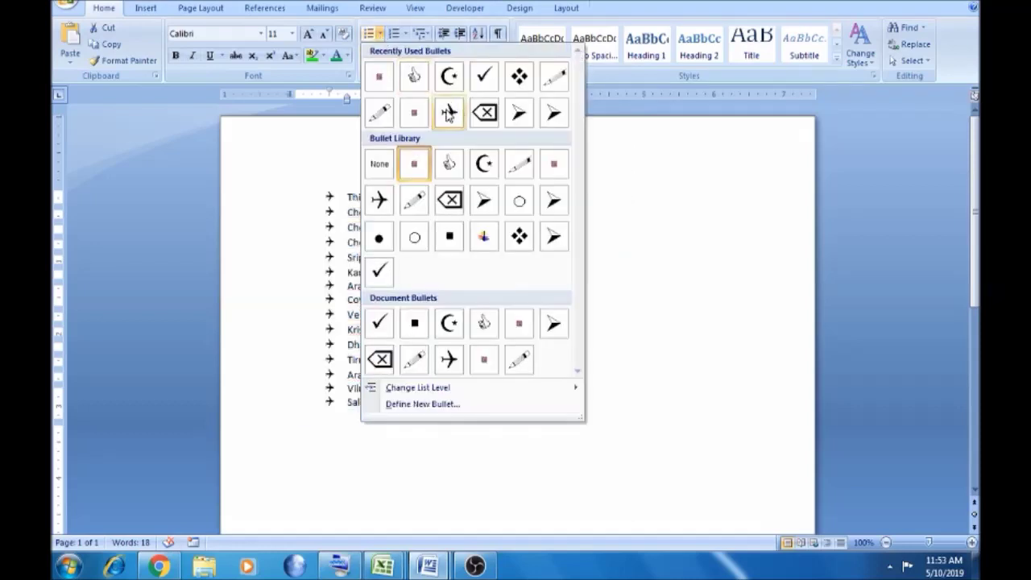
click(448, 114)
Step: Start a new bullet definition for the whole list, choose the Vrinda font and try the strikethrough and double strikethrough effects
click(381, 34)
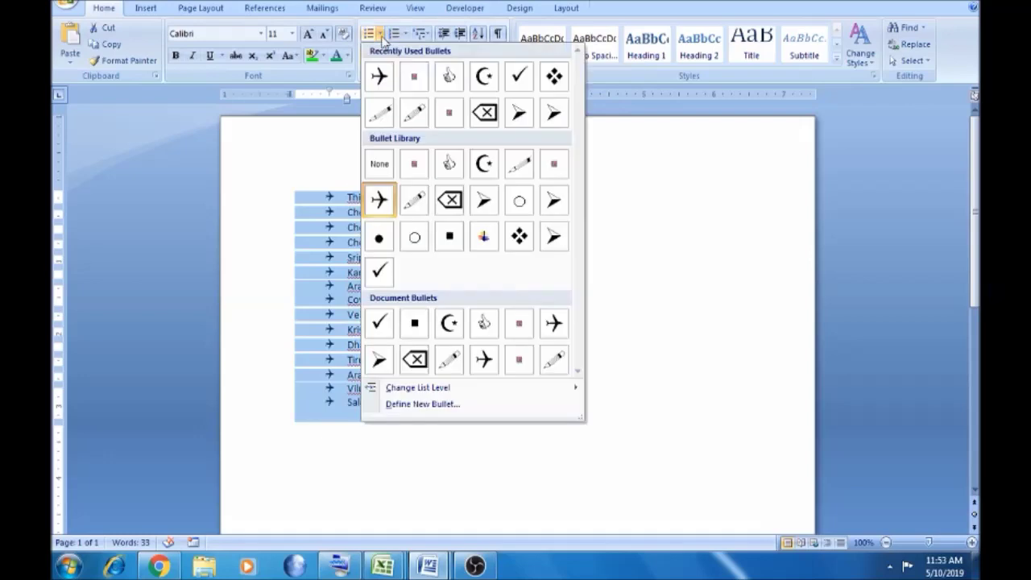
click(425, 404)
click(586, 168)
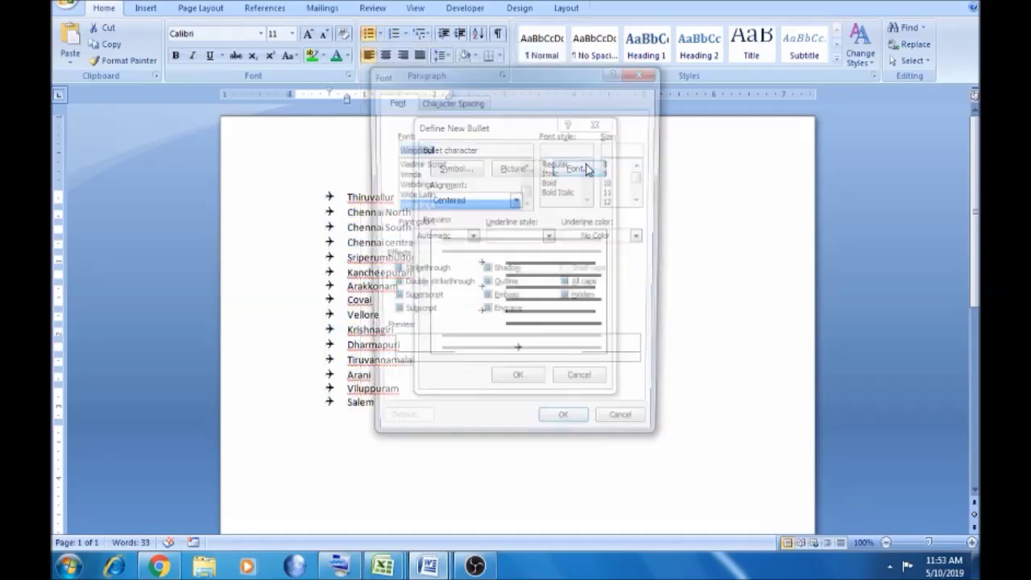
drag(443, 77, 557, 85)
click(569, 183)
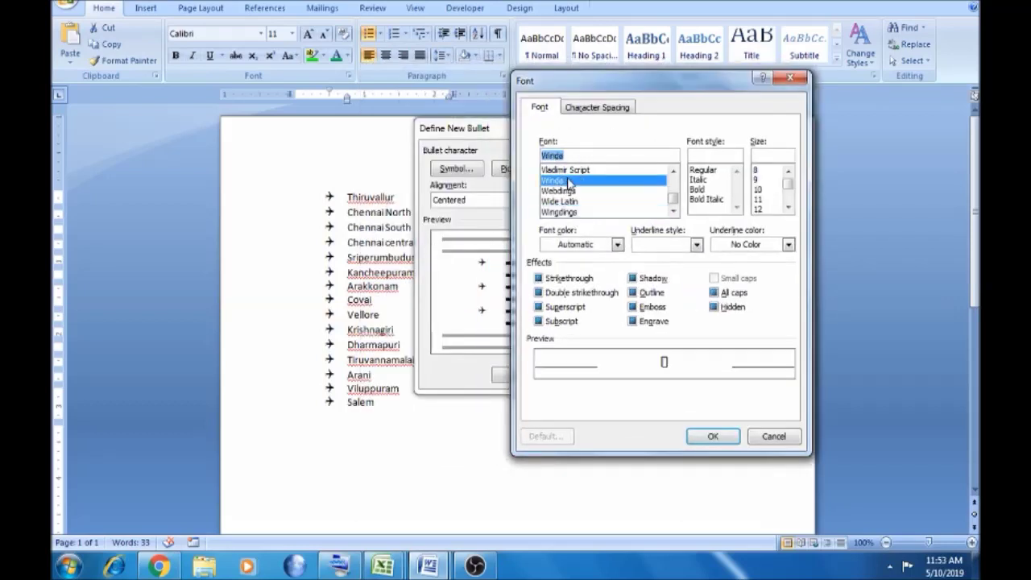
click(544, 281)
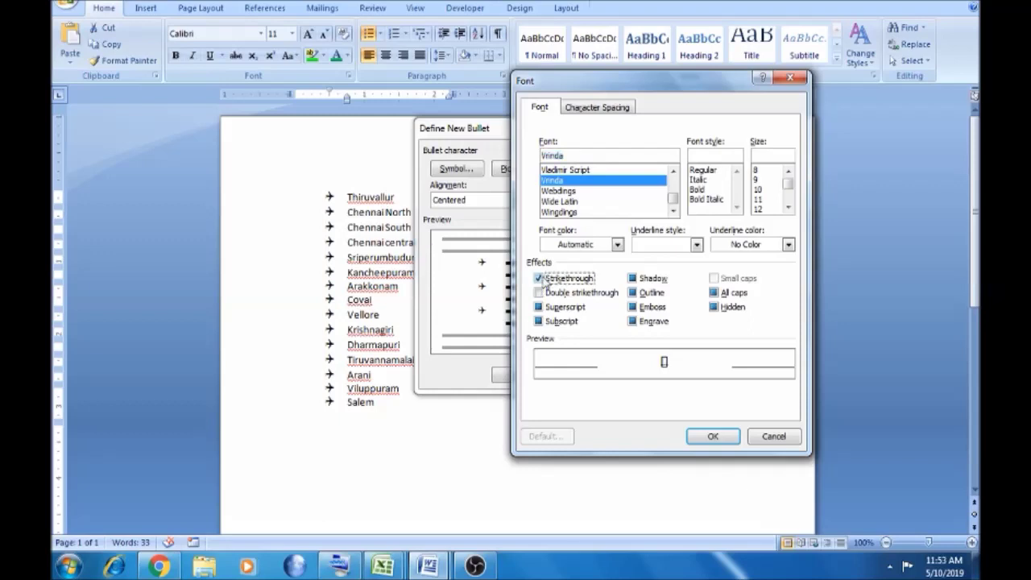
click(541, 293)
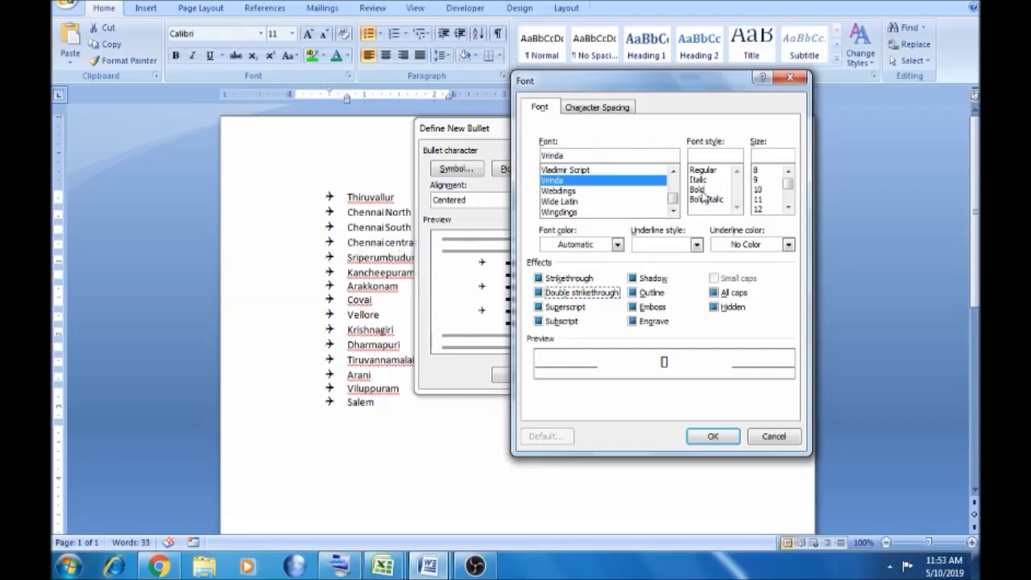
Step: Try the new bullet in bold at size 72 on the whole list and undo the change
click(699, 190)
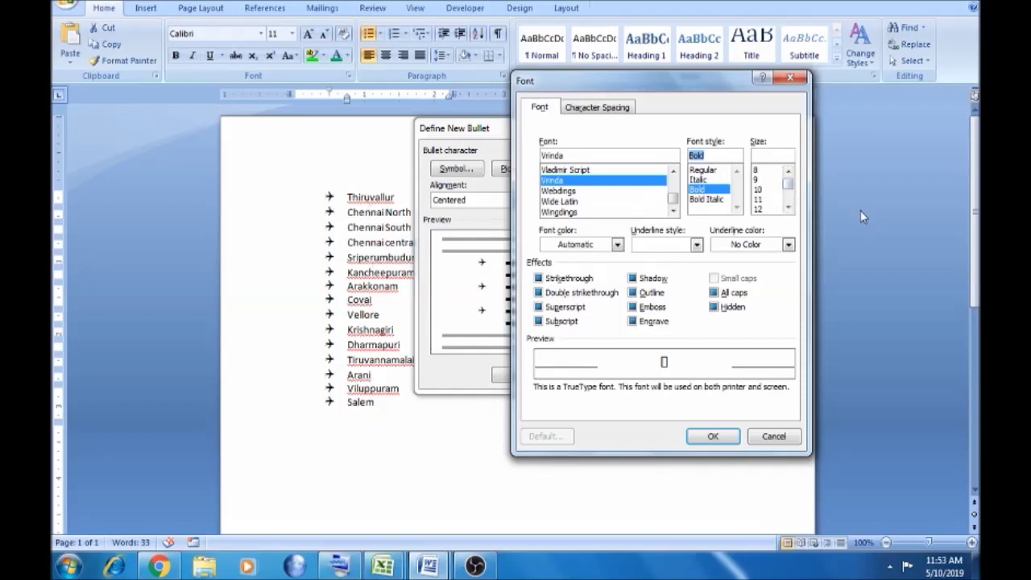
scroll(790, 206, down, 4)
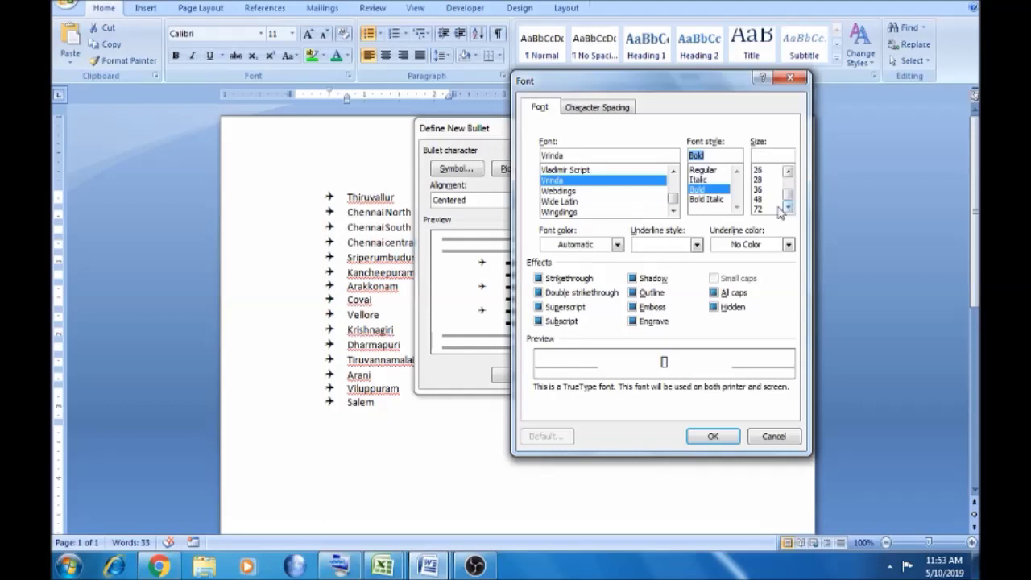
click(762, 209)
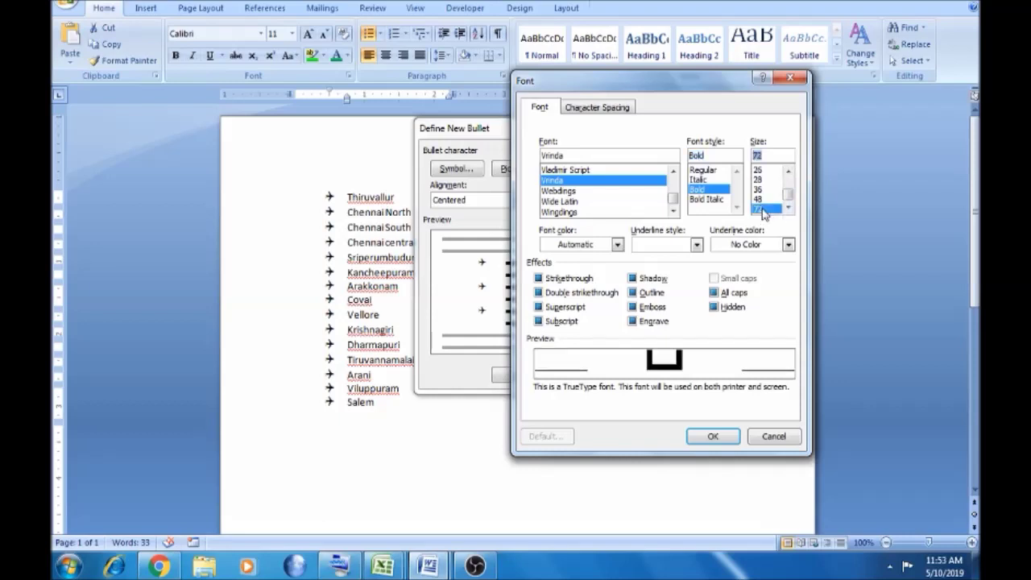
click(715, 437)
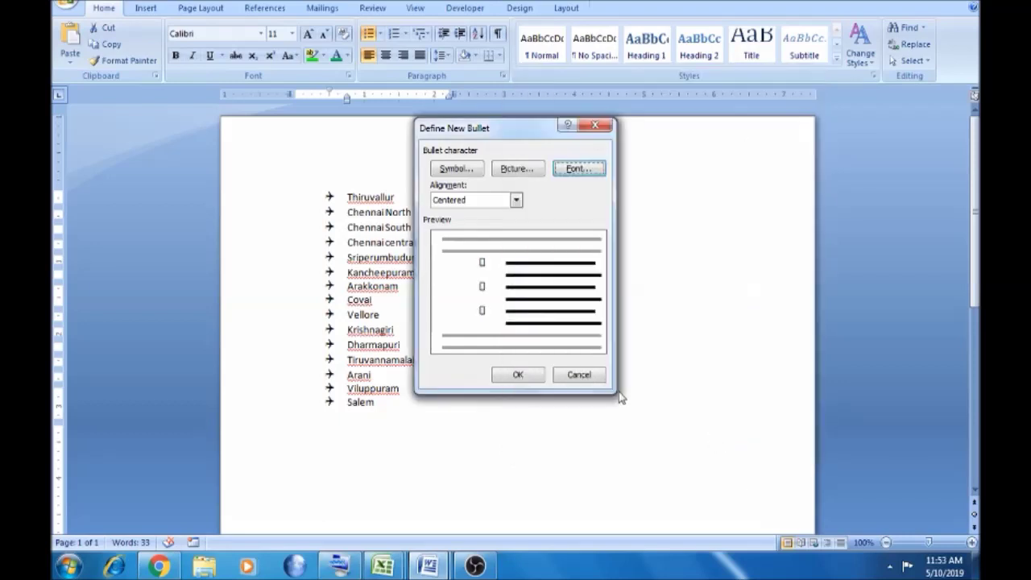
click(517, 375)
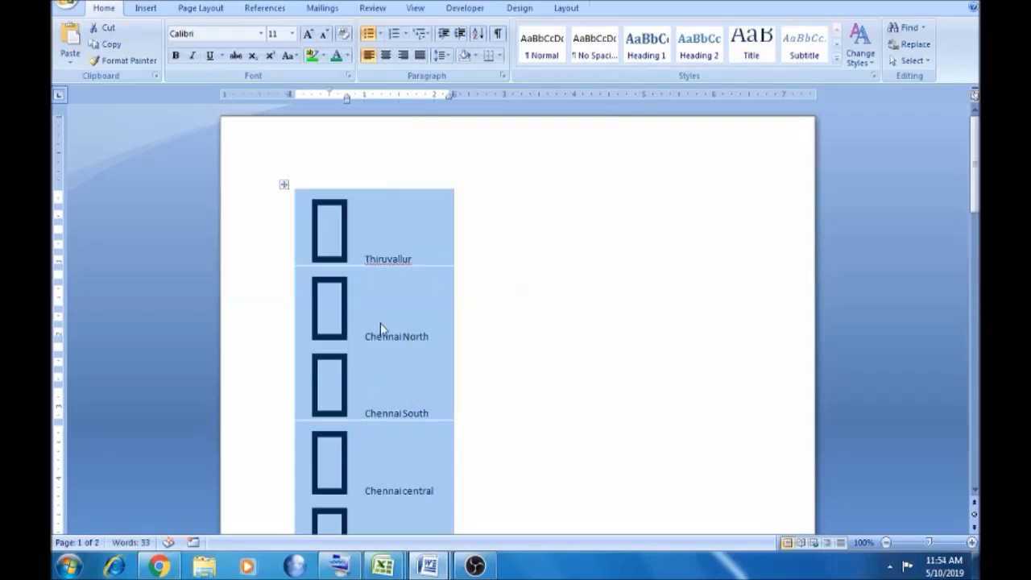
key(ctrl+z)
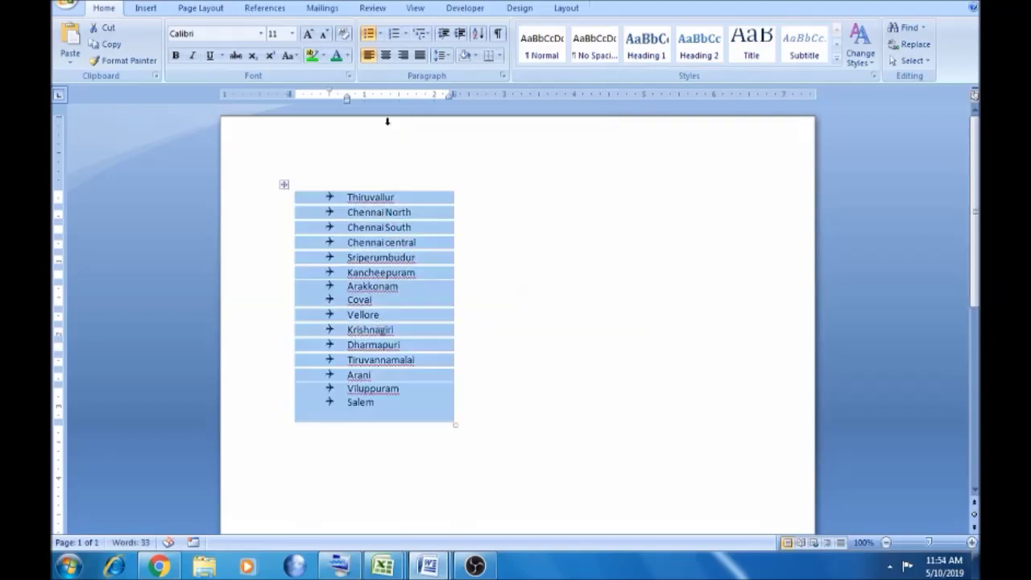
Step: Start another new bullet definition for the list and set the airplane bullet's character scale to 150%
click(379, 34)
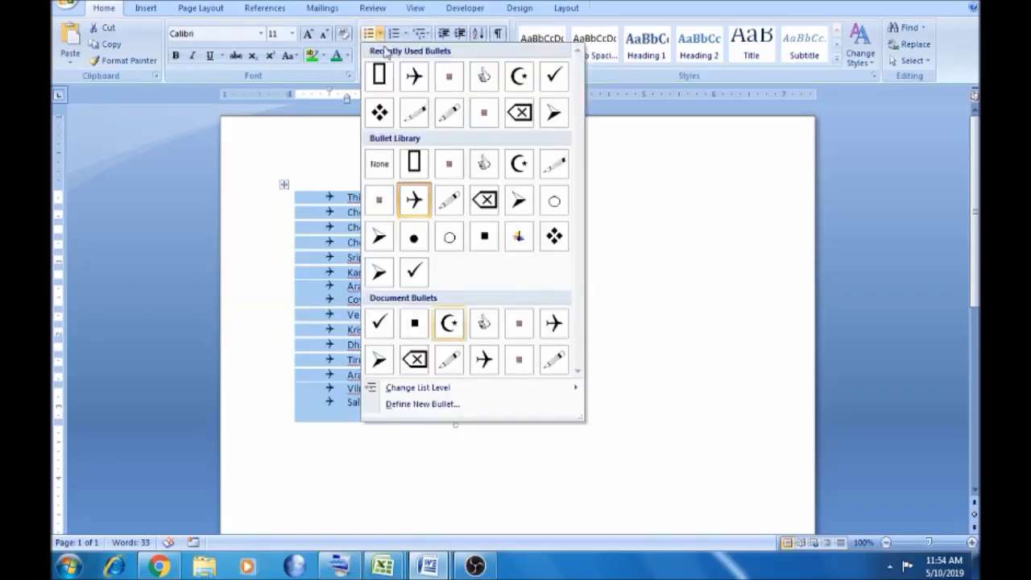
click(442, 405)
click(593, 170)
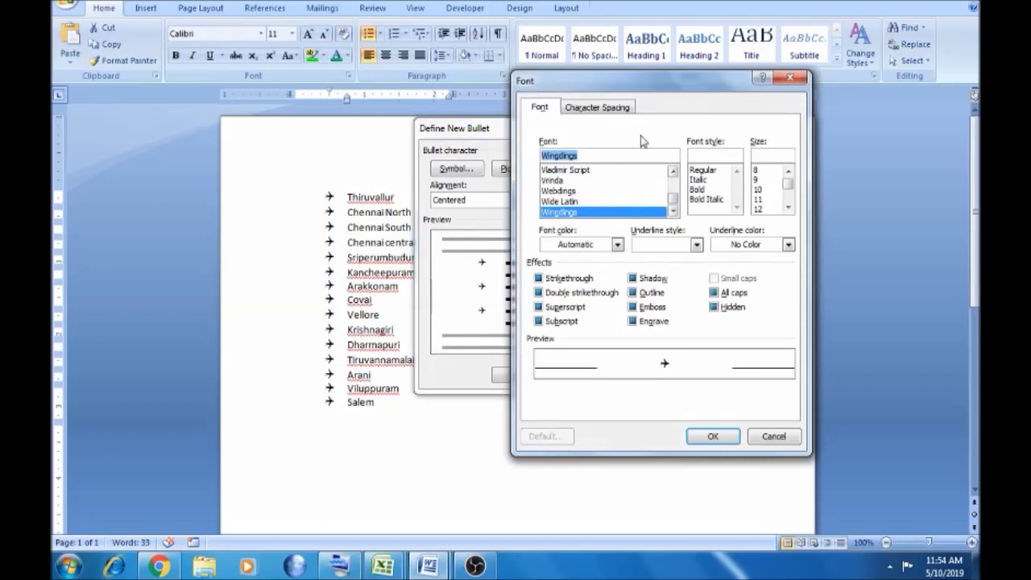
click(618, 110)
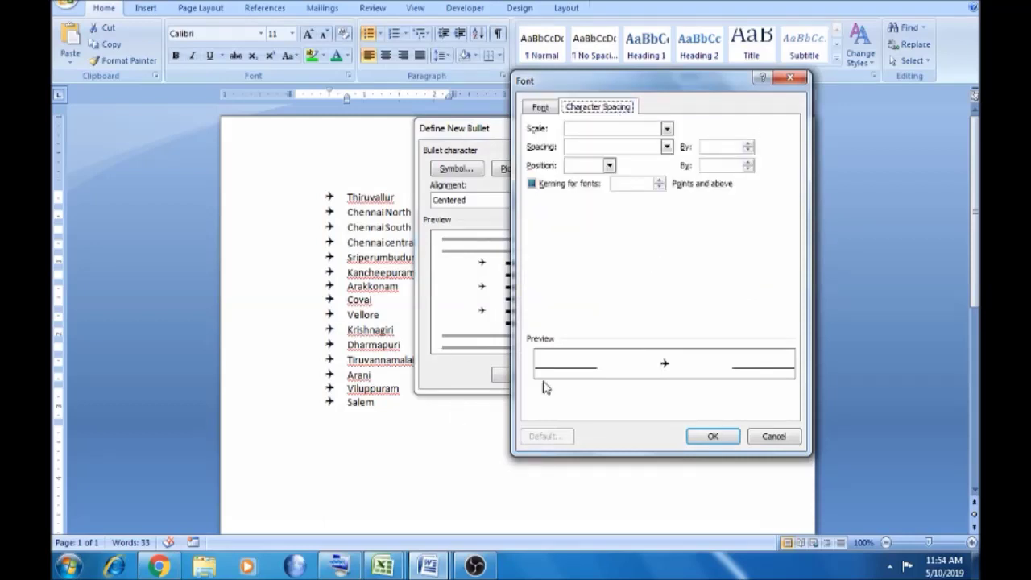
click(667, 130)
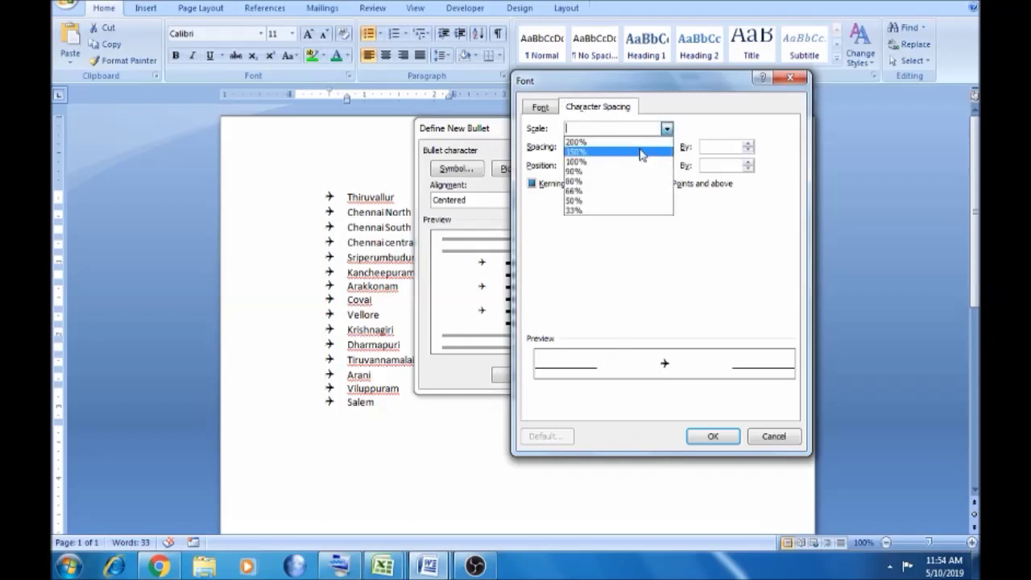
click(640, 151)
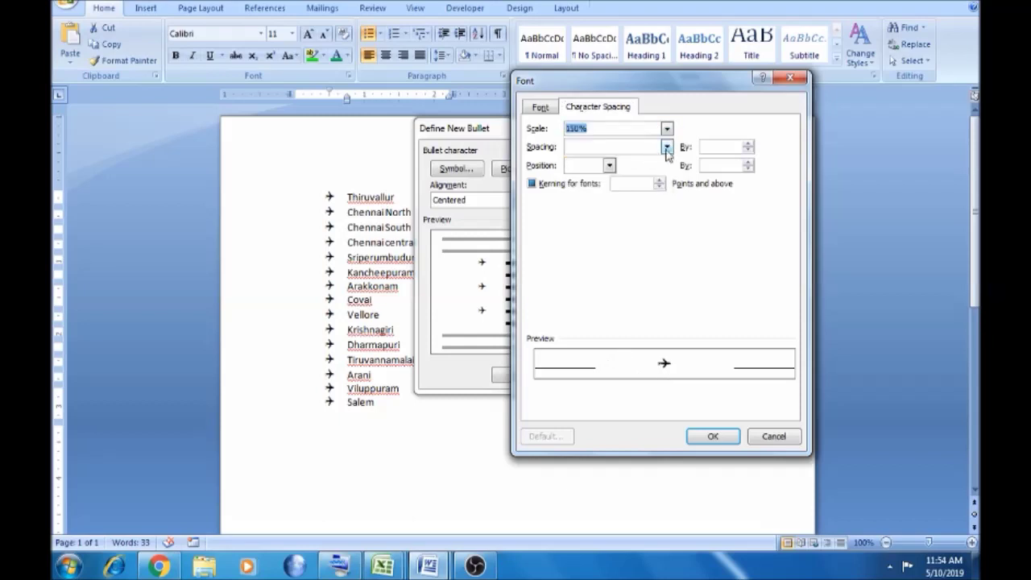
Step: Expand the bullet's character spacing by 1.6 pt and apply the new bullet to the whole list
click(666, 148)
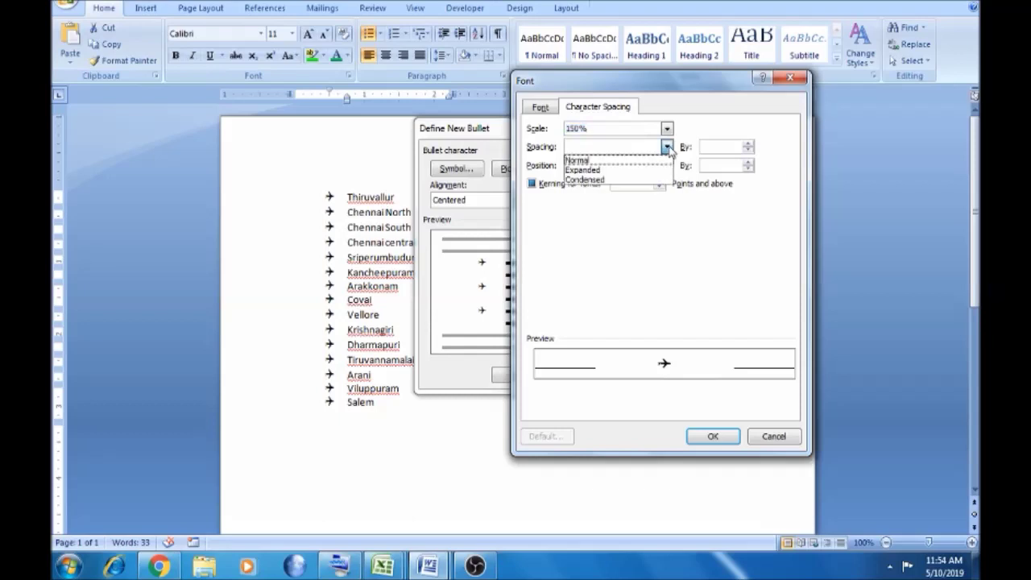
click(596, 172)
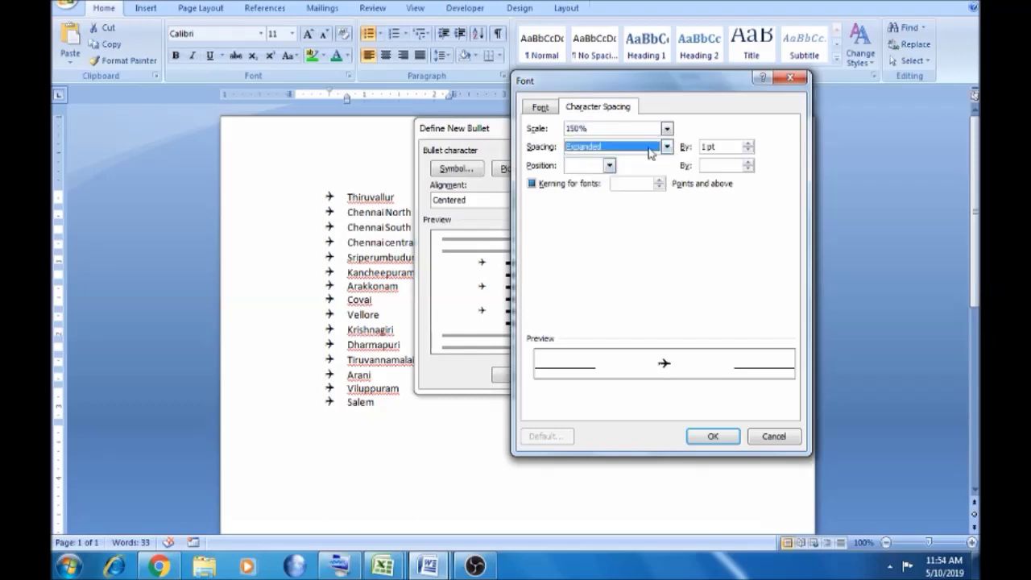
click(749, 144)
click(748, 144)
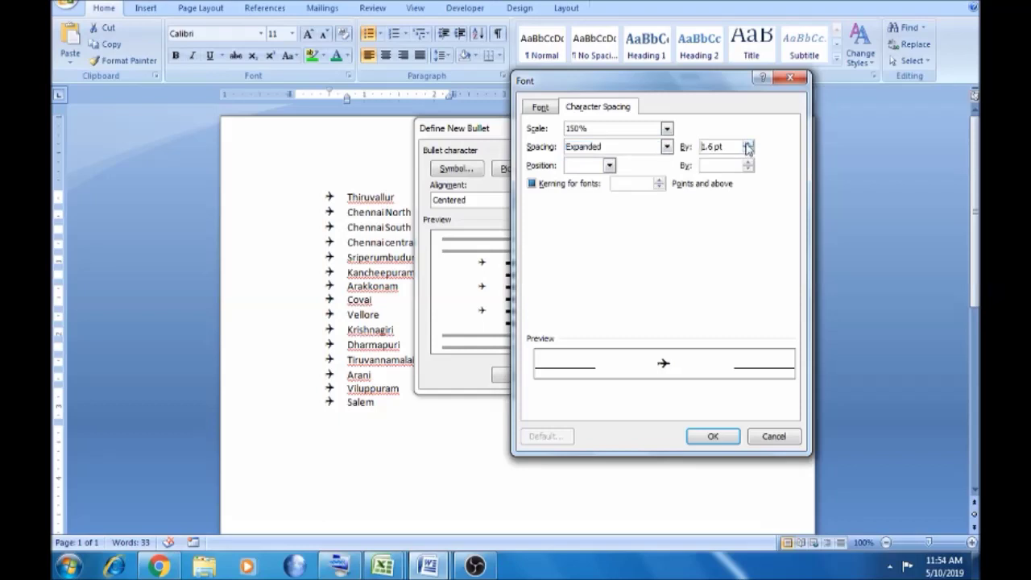
click(706, 438)
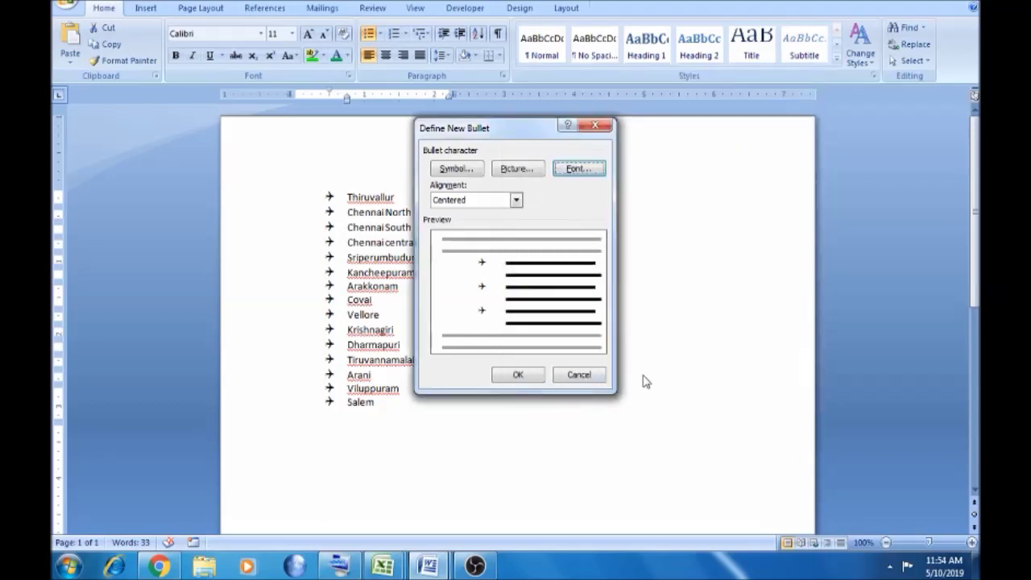
click(529, 375)
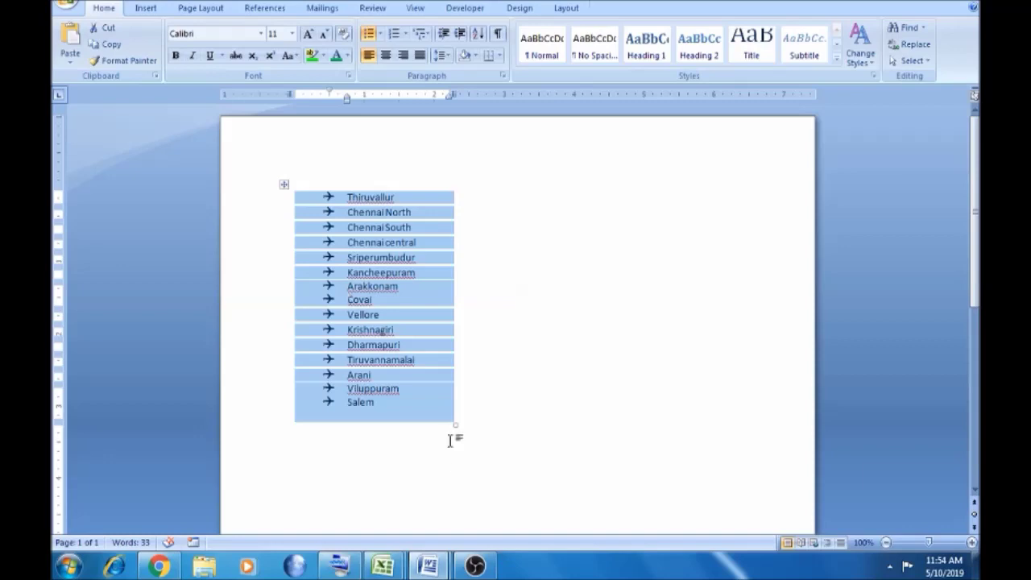
click(475, 566)
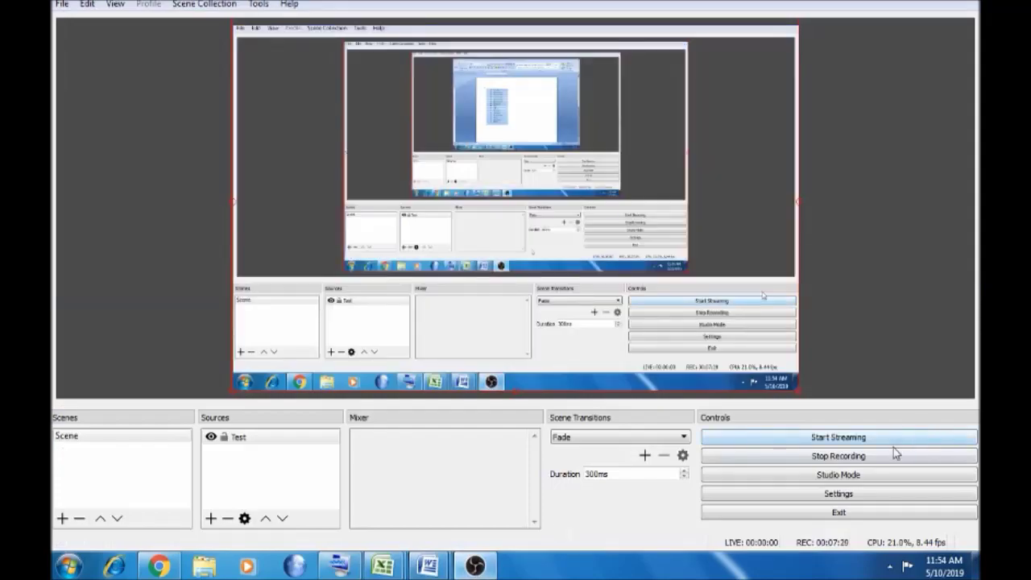